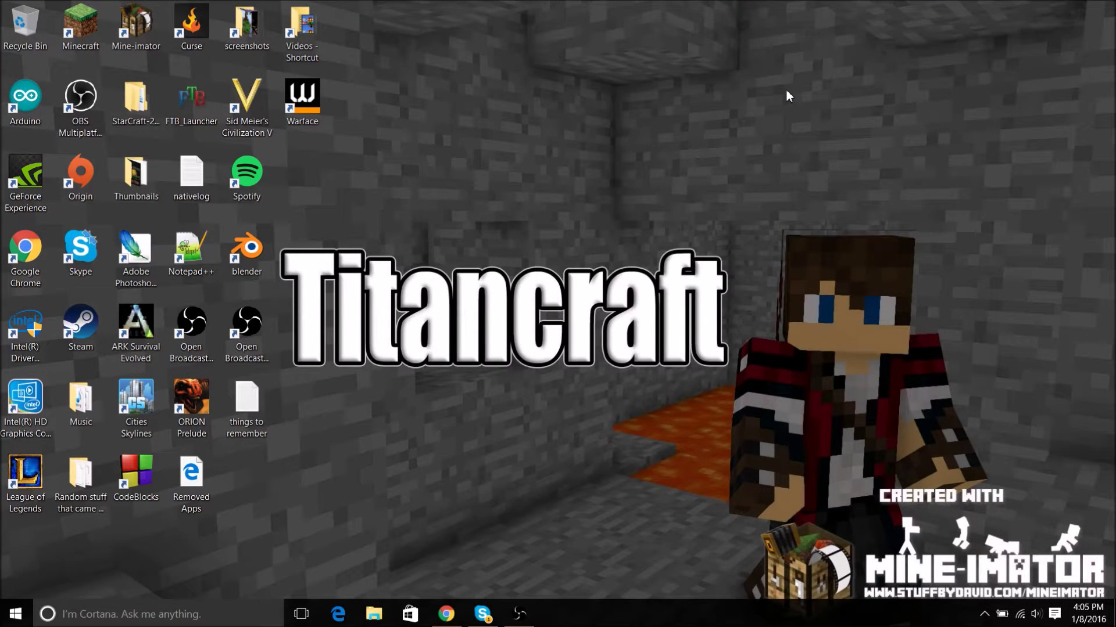
Rearrange the desktop windows, then briefly restore and re-minimize the OBS window.
left_click_drag(826, 187, 279, 402)
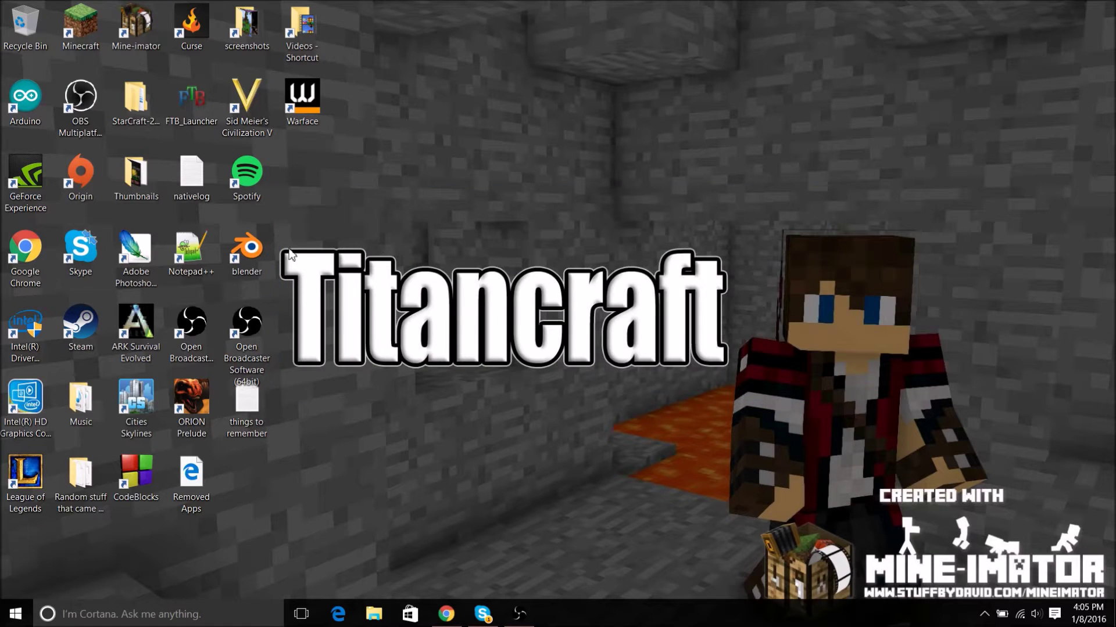
left_click_drag(276, 239, 731, 374)
mouse_move(249, 248)
left_mouse_down()
mouse_move(387, 326)
mouse_move(309, 272)
mouse_move(250, 251)
left_mouse_up()
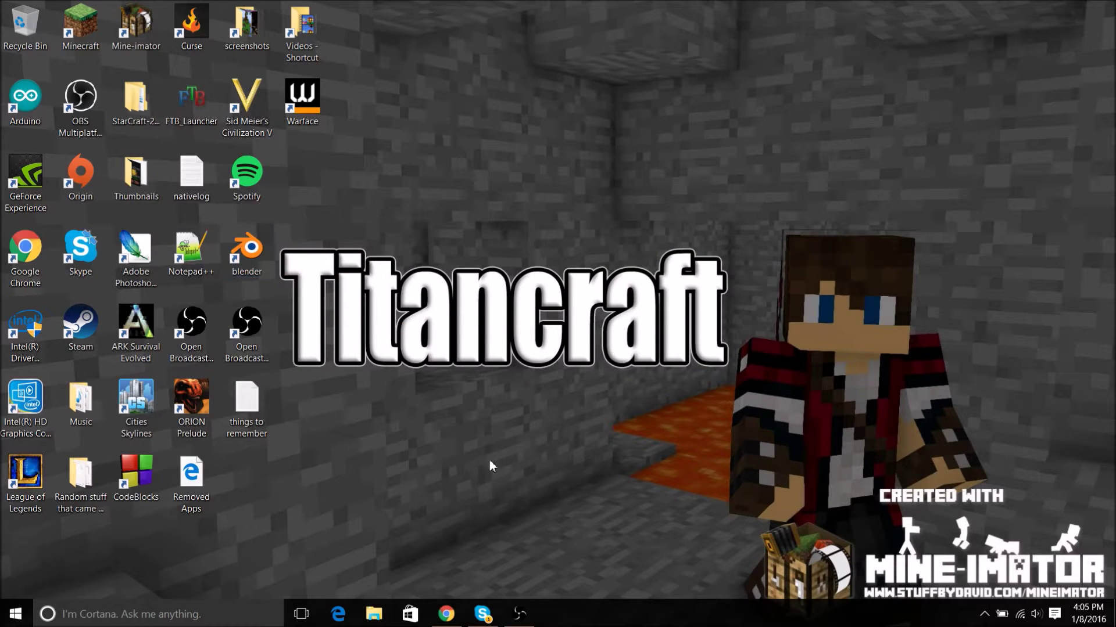
left_click(518, 614)
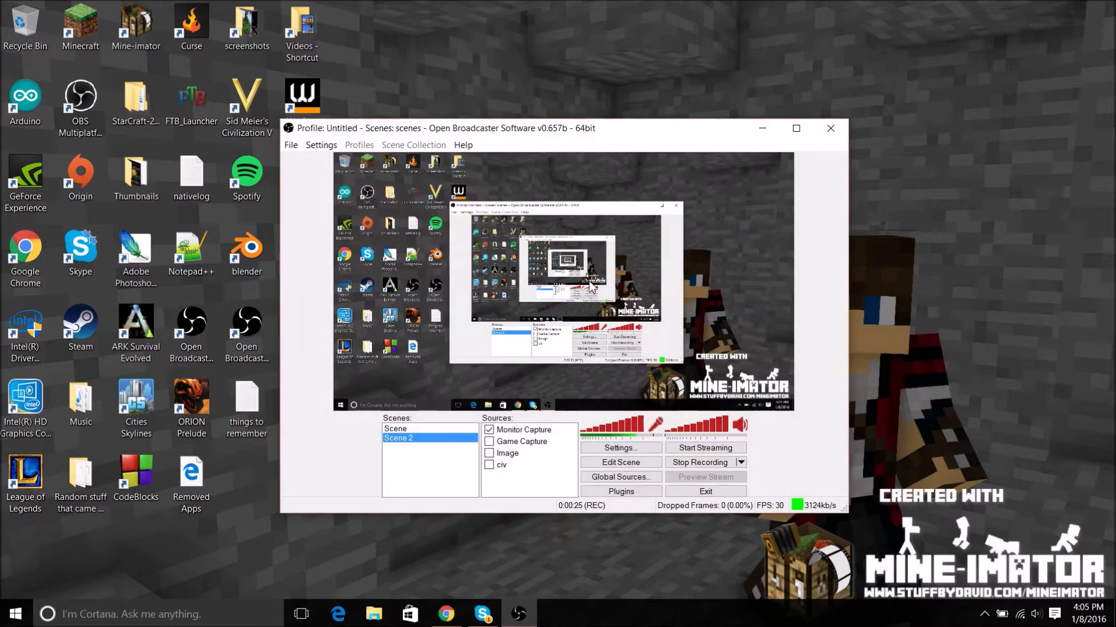
left_click(762, 131)
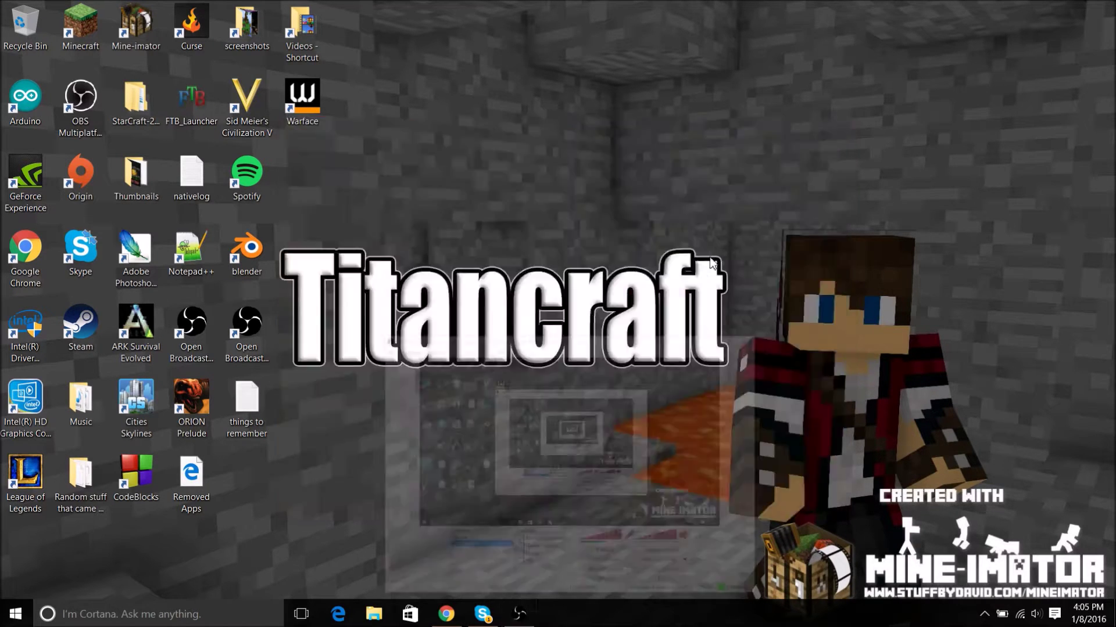
Search Google for 'obs' in a new Chrome tab and open the obsproject.com homepage.
left_click(444, 614)
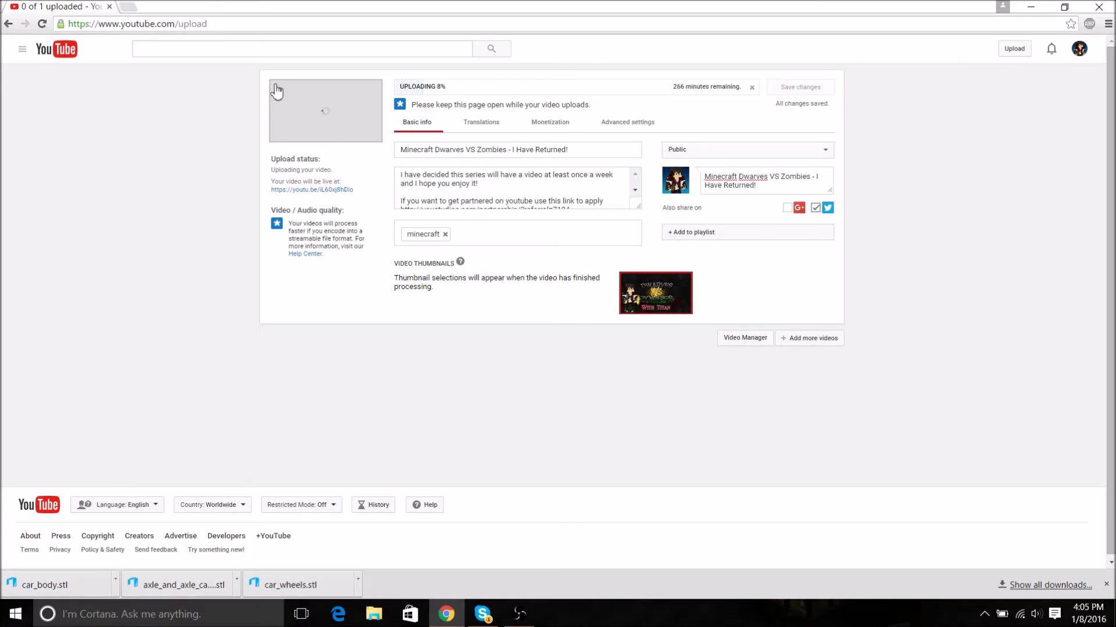
left_click(131, 7)
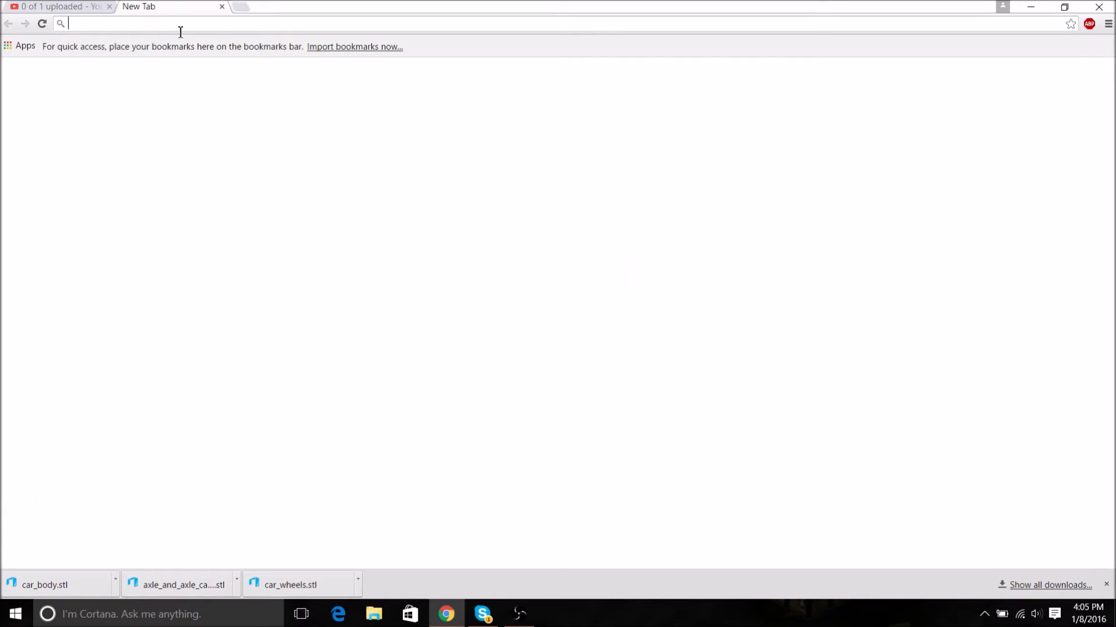
type("obs")
key("Return")
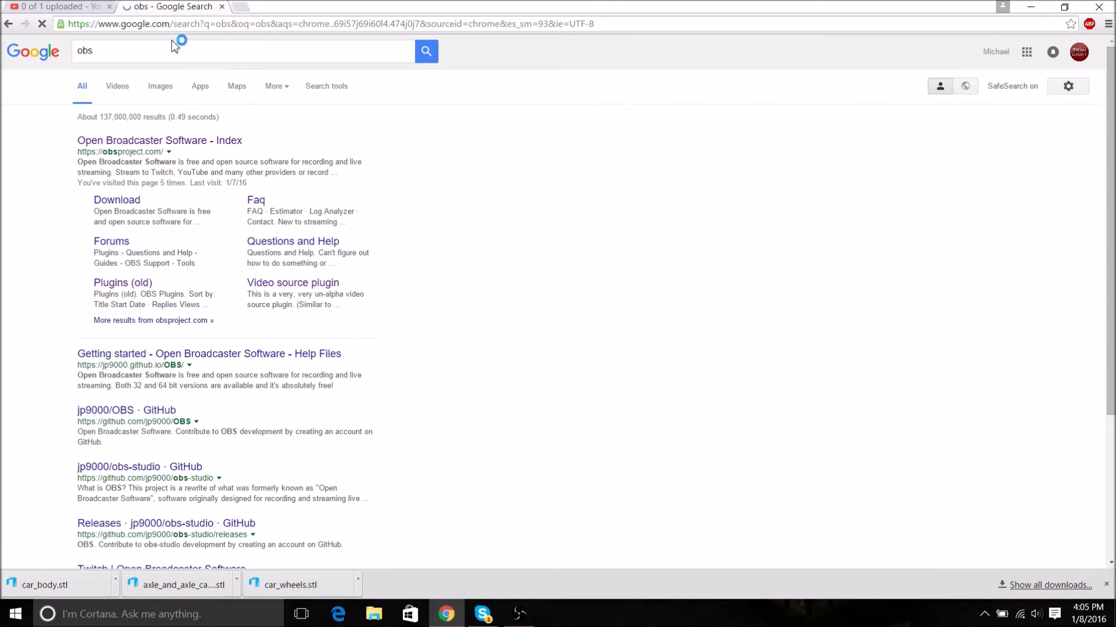
left_click(187, 145)
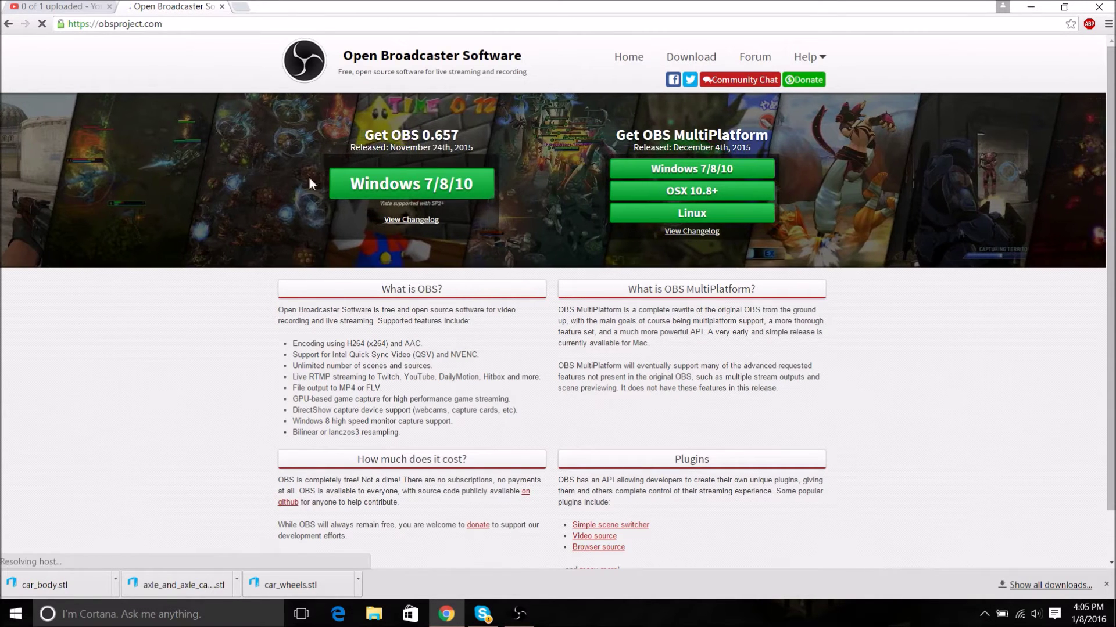
Highlight and read the Get OBS 0.657 release heading and details.
left_click_drag(390, 182, 386, 159)
left_click(385, 159)
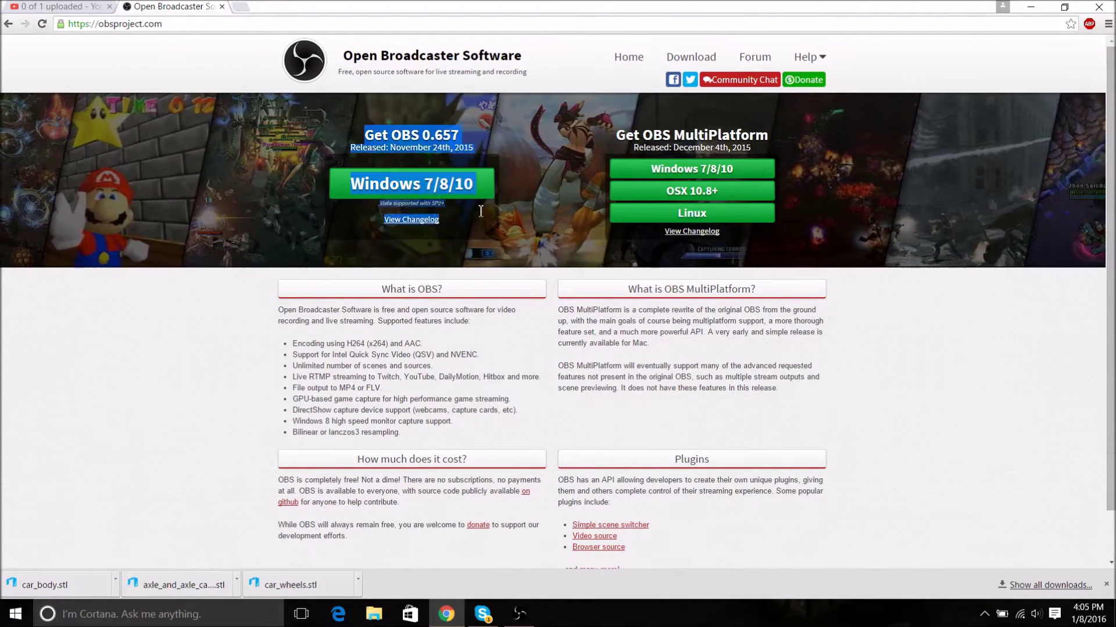
left_click_drag(346, 131, 469, 188)
left_click(469, 189)
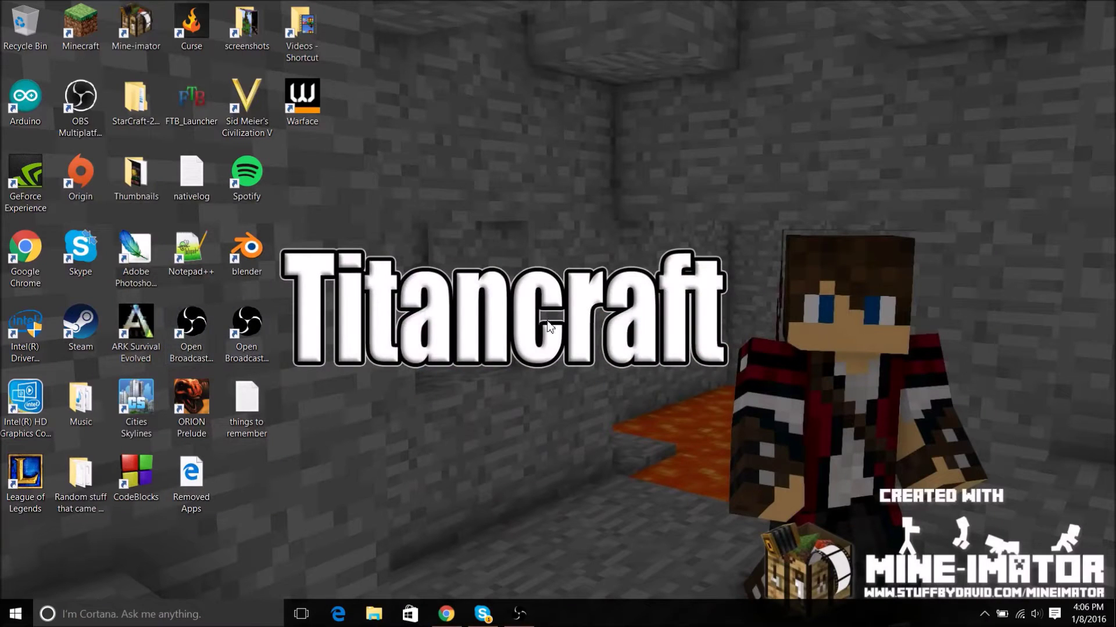
Restore OBS, peek at Settings, and lower the desktop audio volume to about 60%.
left_click(519, 614)
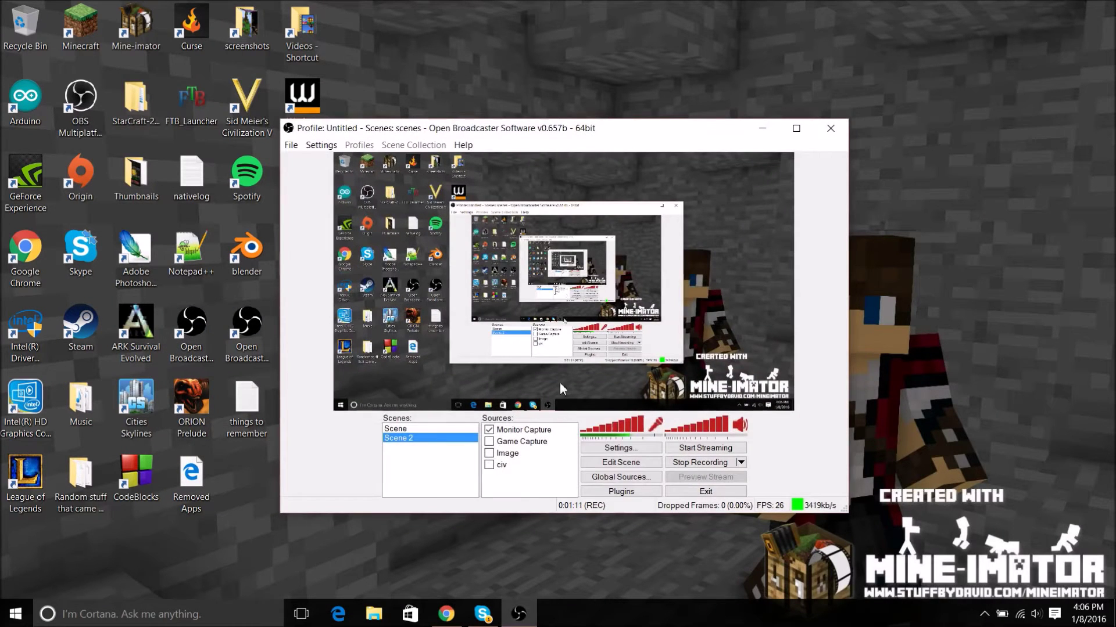
left_click(632, 448)
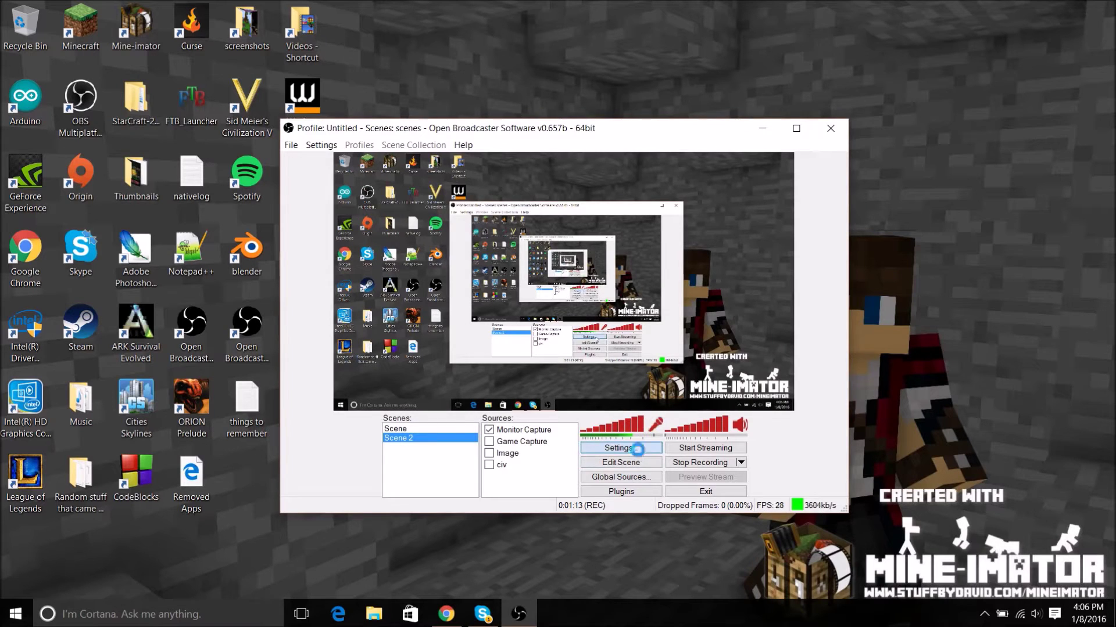
left_click(663, 533)
mouse_move(650, 437)
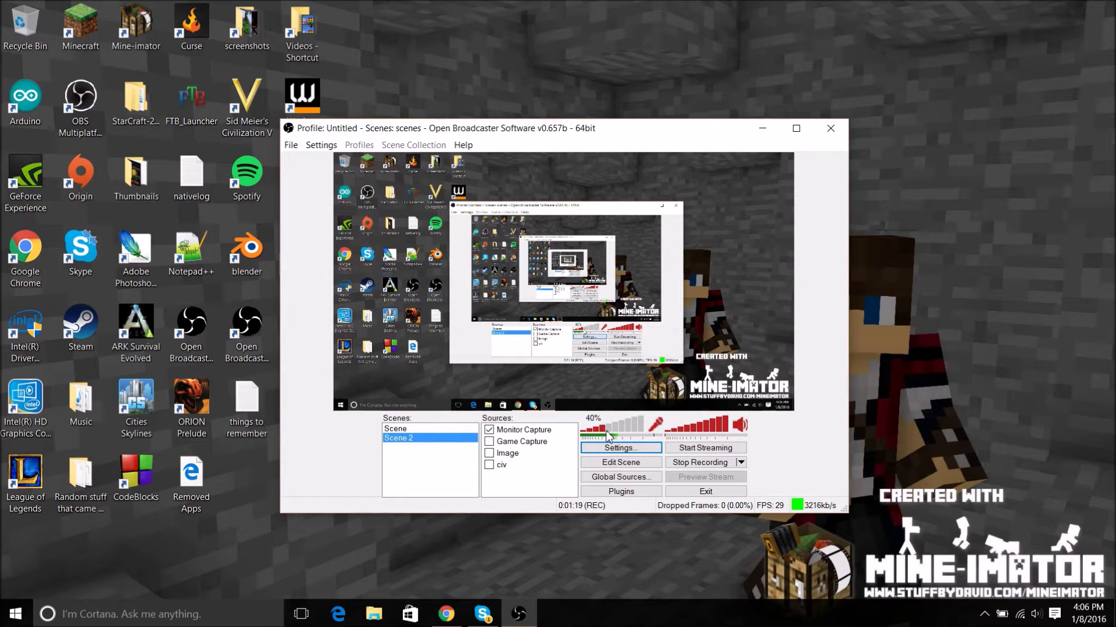
left_click_drag(716, 429, 755, 432)
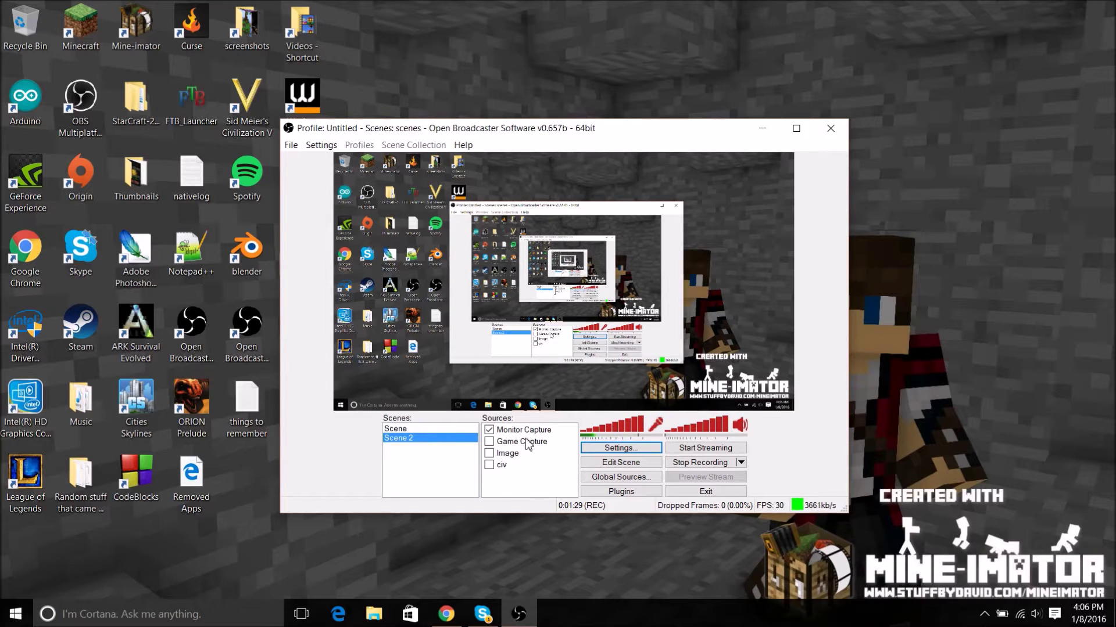
Open Settings and view the Encoding page with x264, CBR and 3500 kb/s max bitrate.
left_click(619, 448)
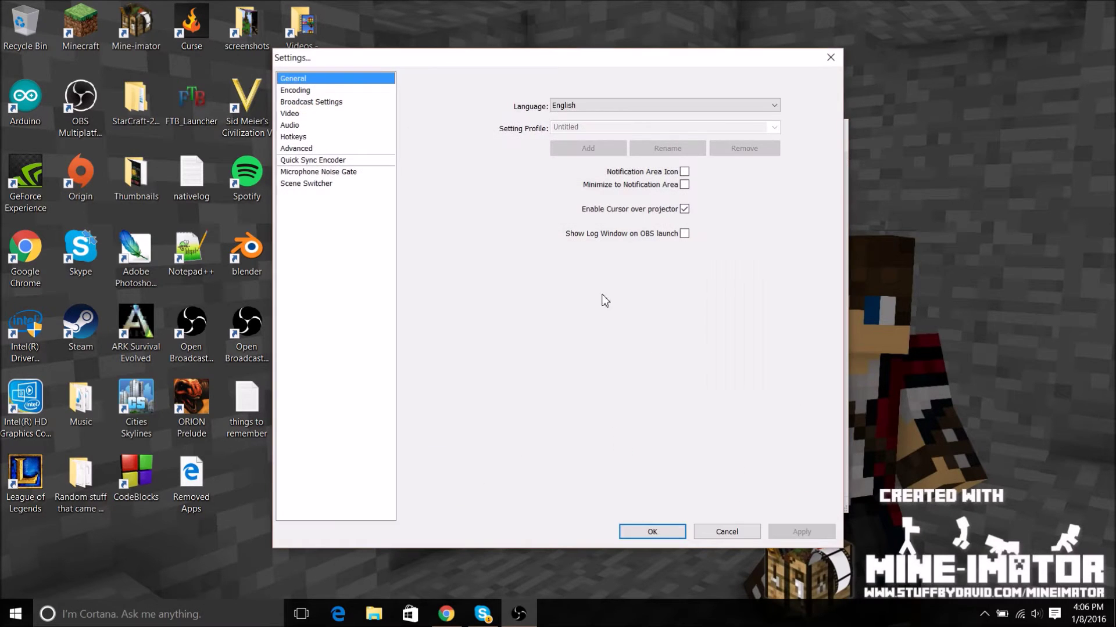
mouse_move(661, 64)
left_mouse_down()
mouse_move(926, 187)
mouse_move(1072, 113)
mouse_move(686, 78)
mouse_move(653, 61)
left_mouse_up()
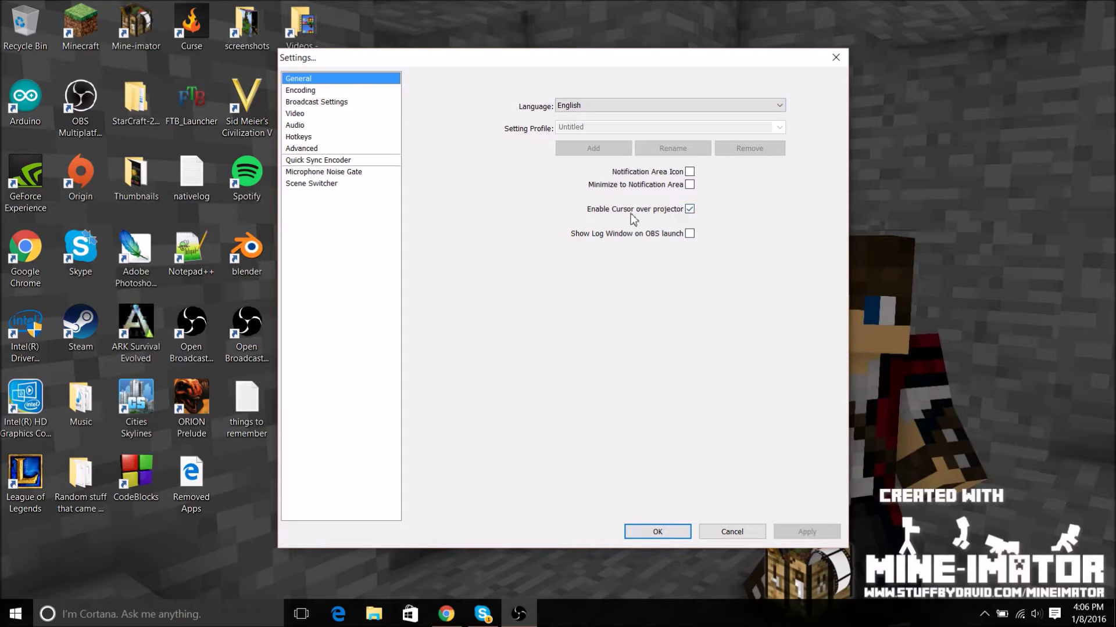
left_click(354, 91)
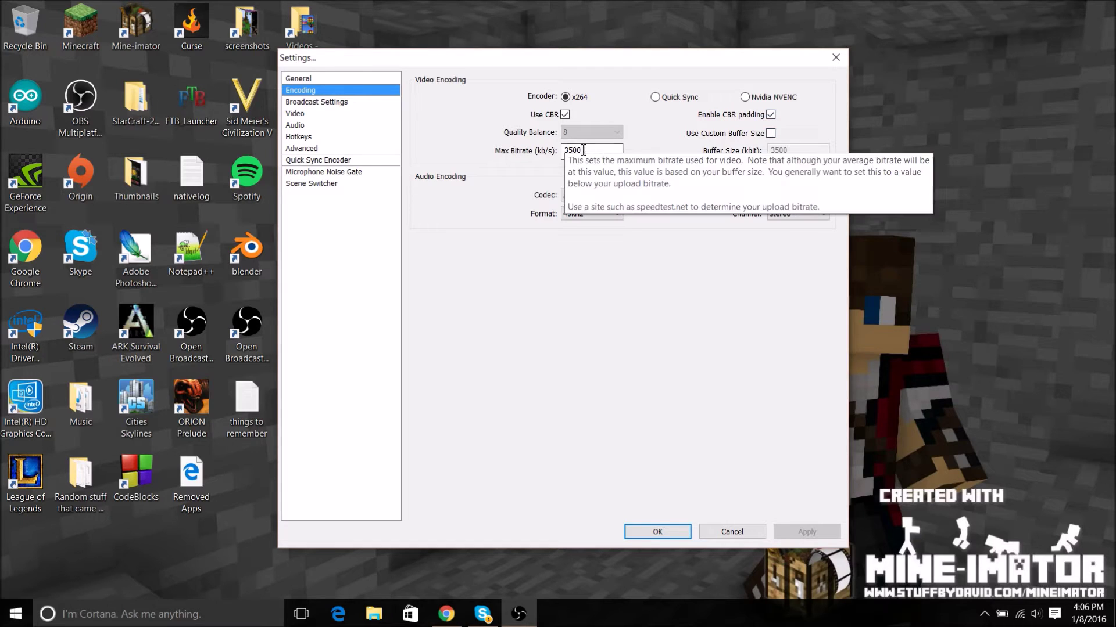
left_click_drag(589, 153, 530, 157)
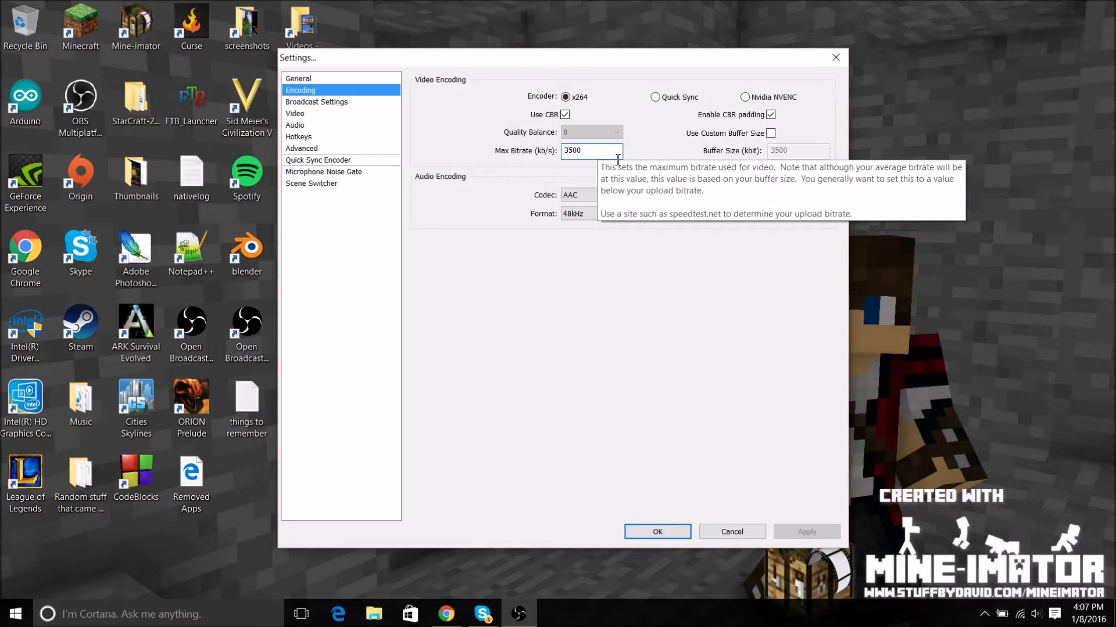
left_click_drag(600, 156, 543, 156)
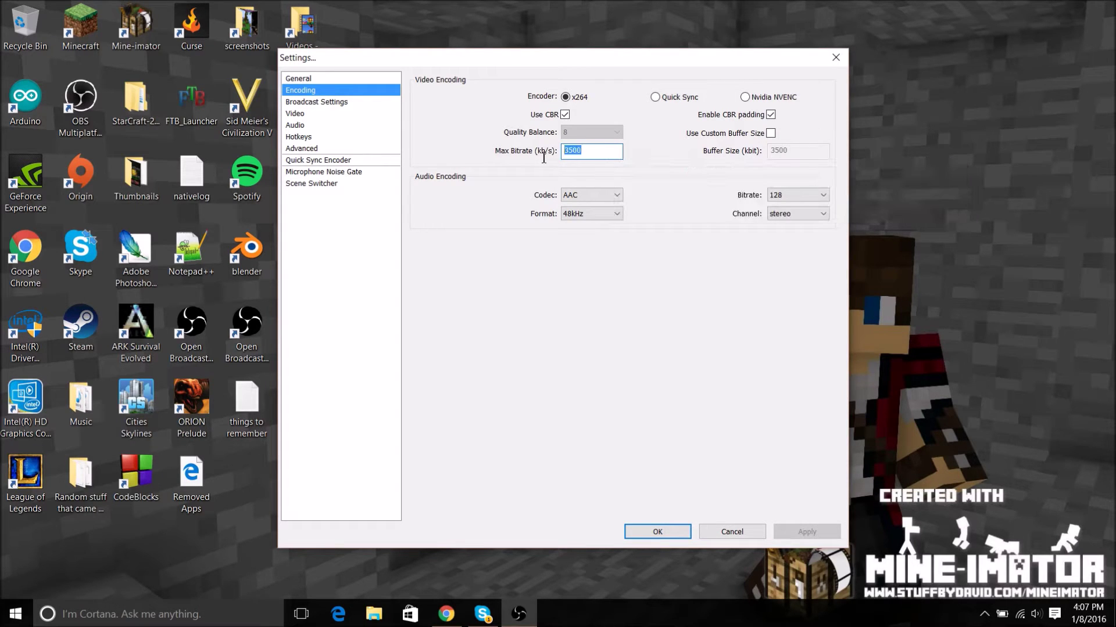
left_click(614, 153)
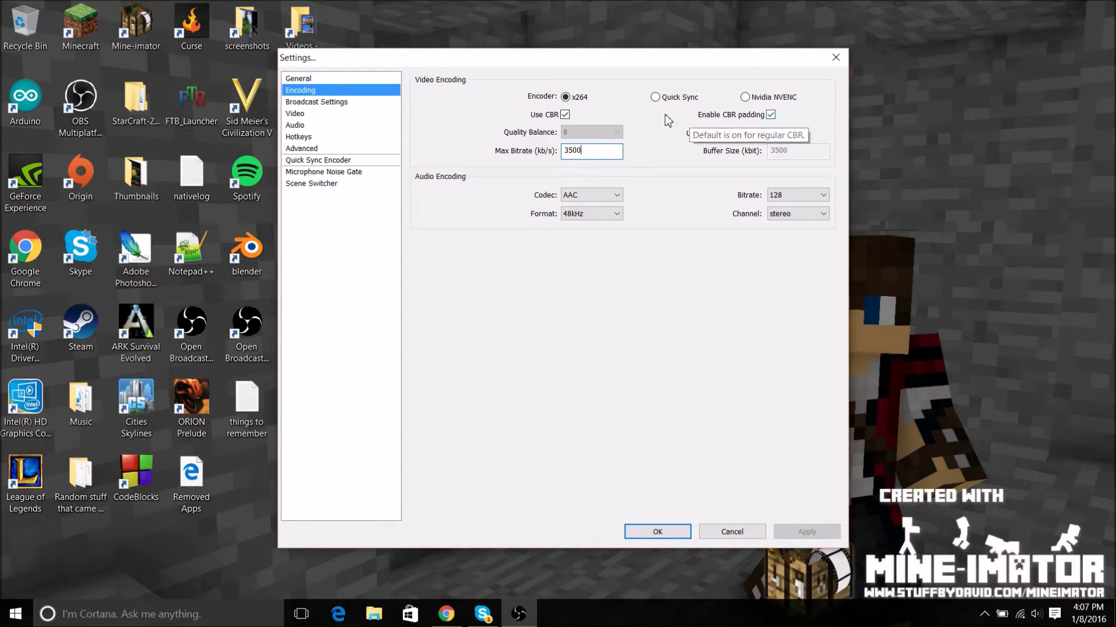
Open Broadcast Settings, keeping Live Stream mode and the YouTube / YouTube Gaming service.
left_click(345, 102)
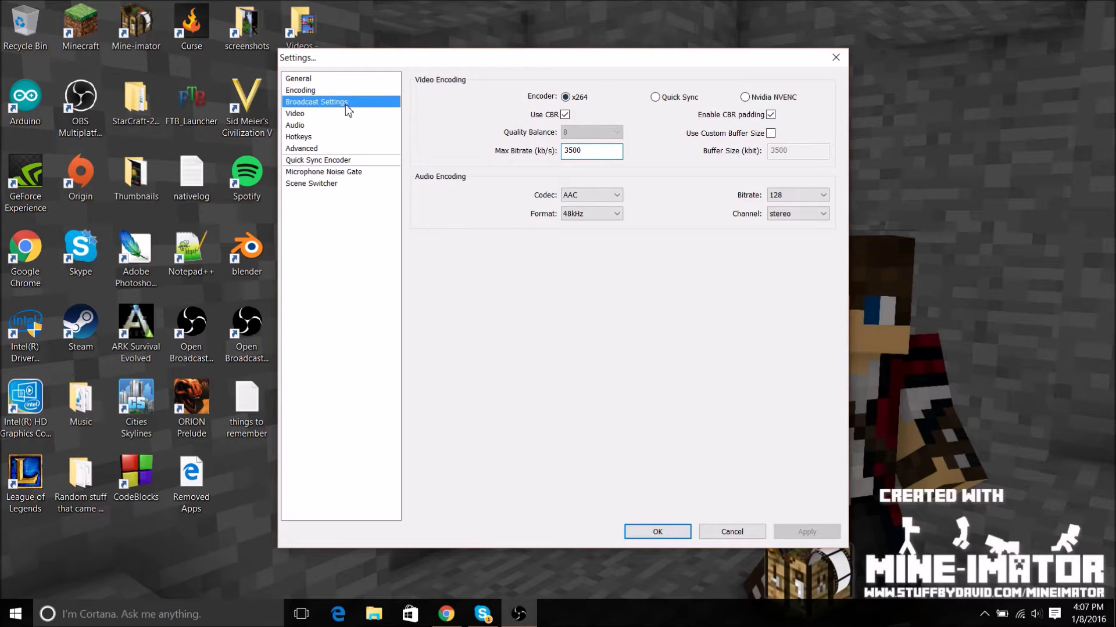
left_click(629, 99)
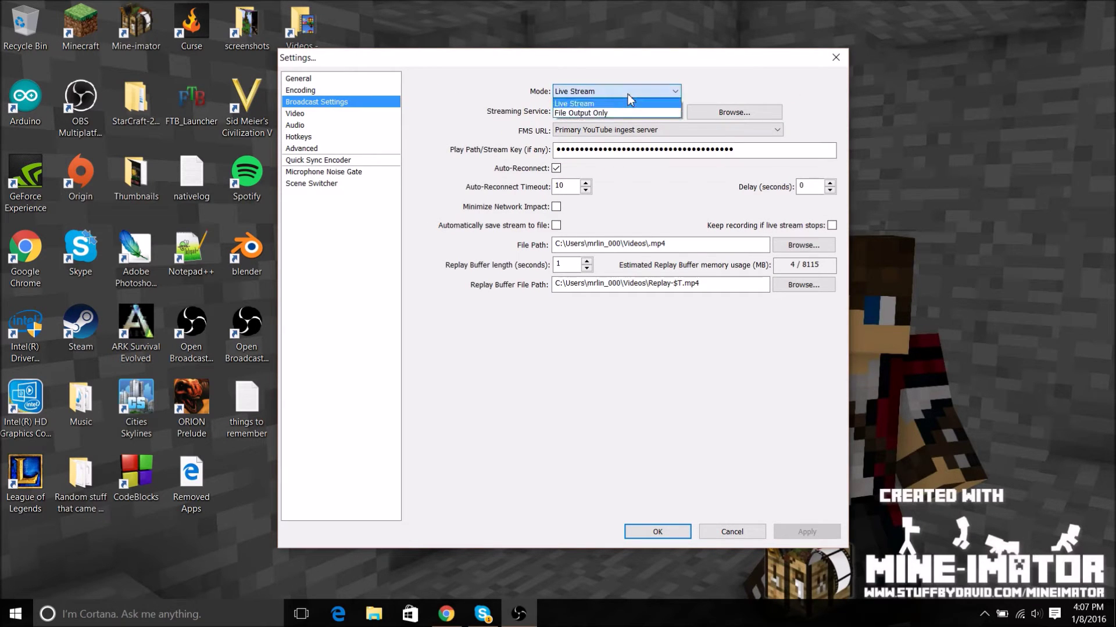
left_click(627, 98)
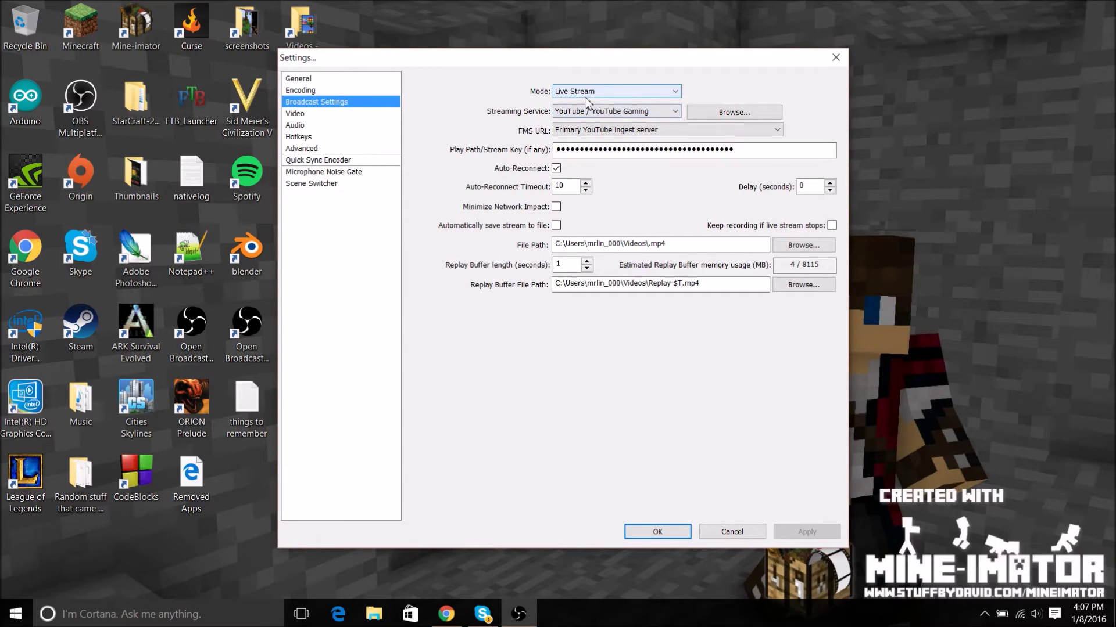
left_click(613, 112)
left_click(628, 113)
left_click(628, 112)
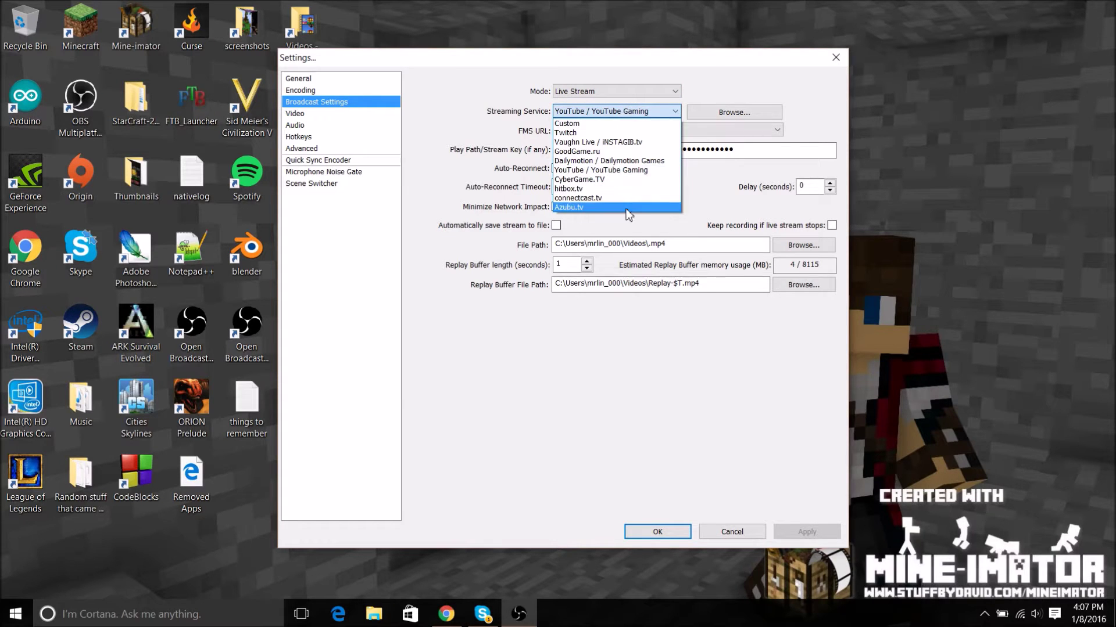
left_click(511, 113)
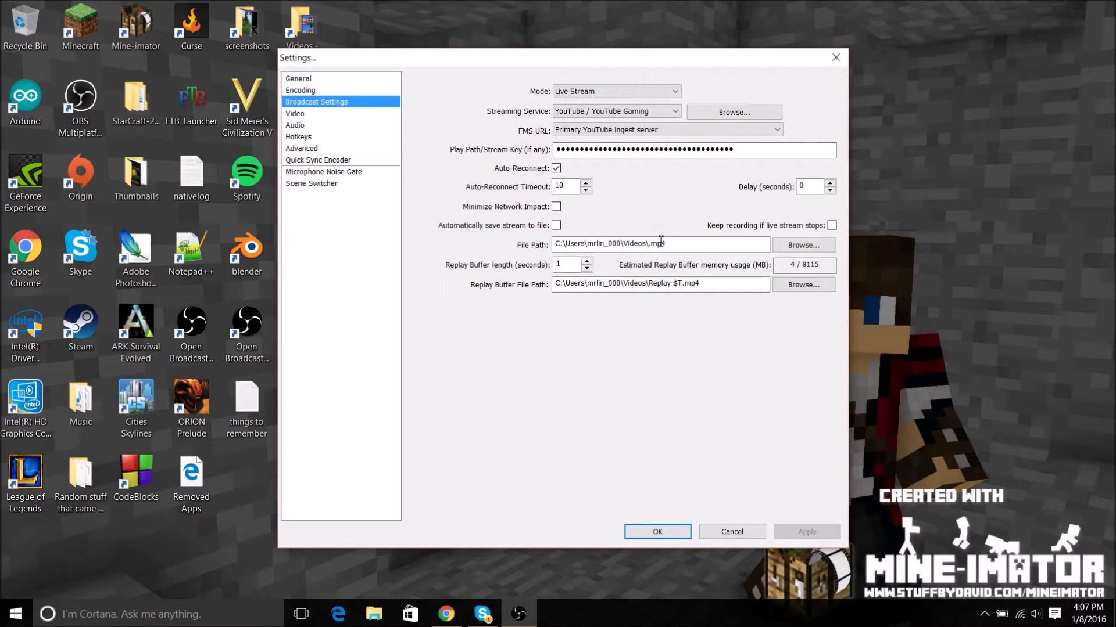
Glance at the Video and Encoding pages, then return to read the File Path help.
mouse_move(661, 241)
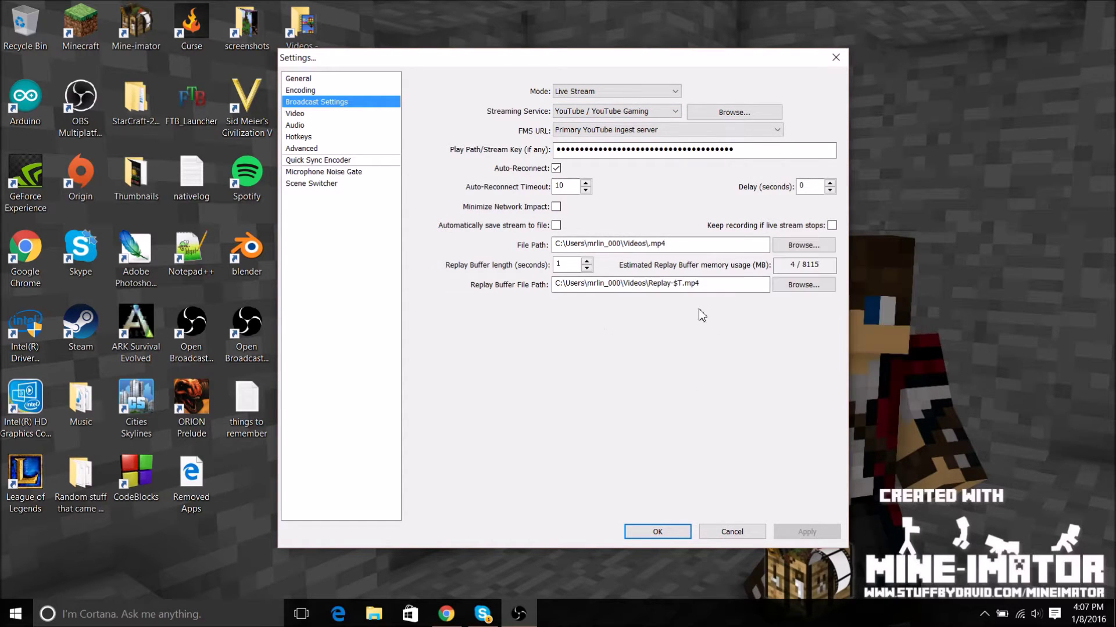
left_click(317, 115)
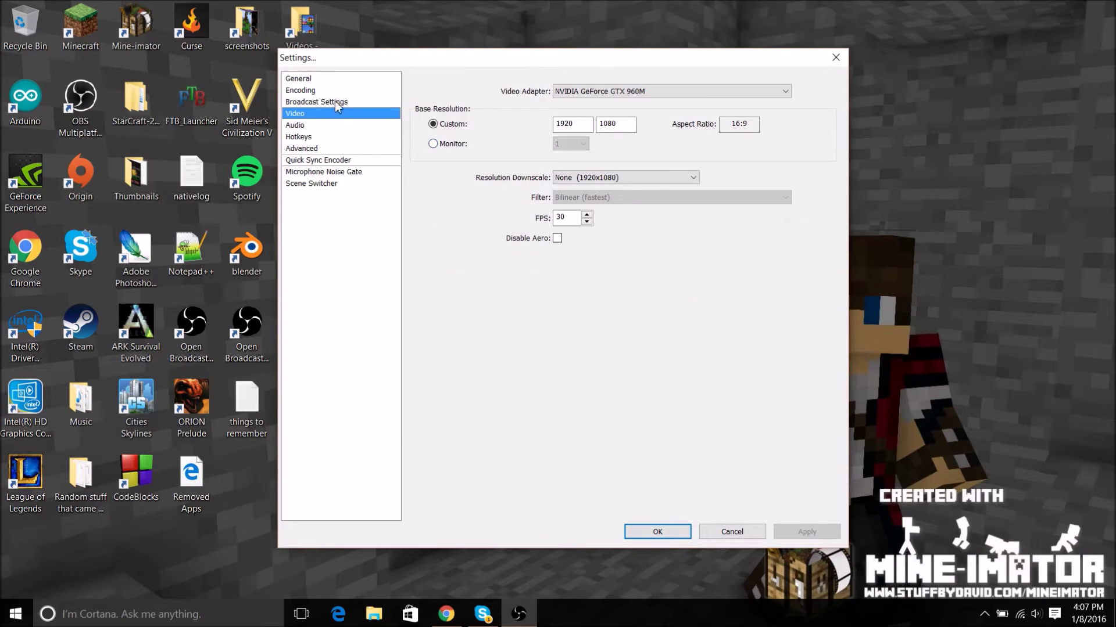
left_click(334, 102)
left_click(319, 92)
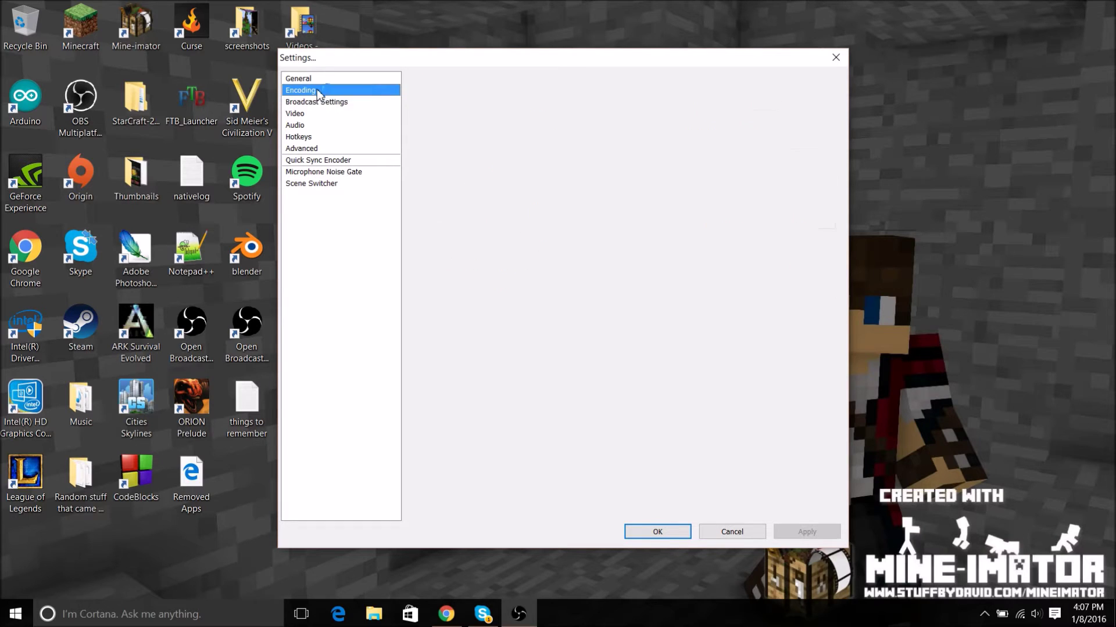
left_click(347, 102)
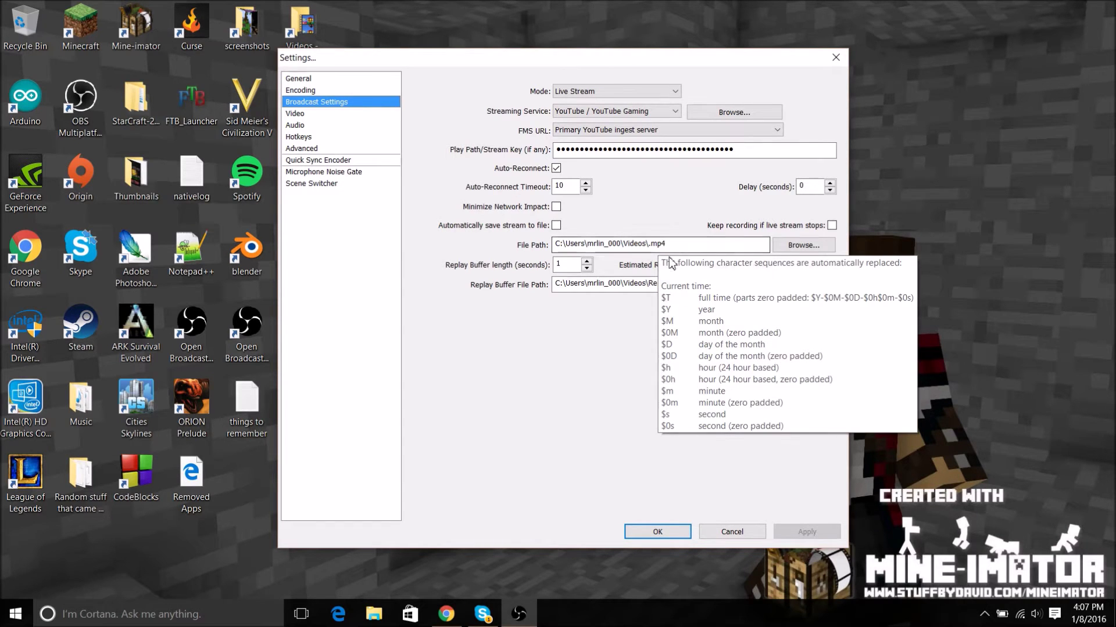
mouse_move(684, 284)
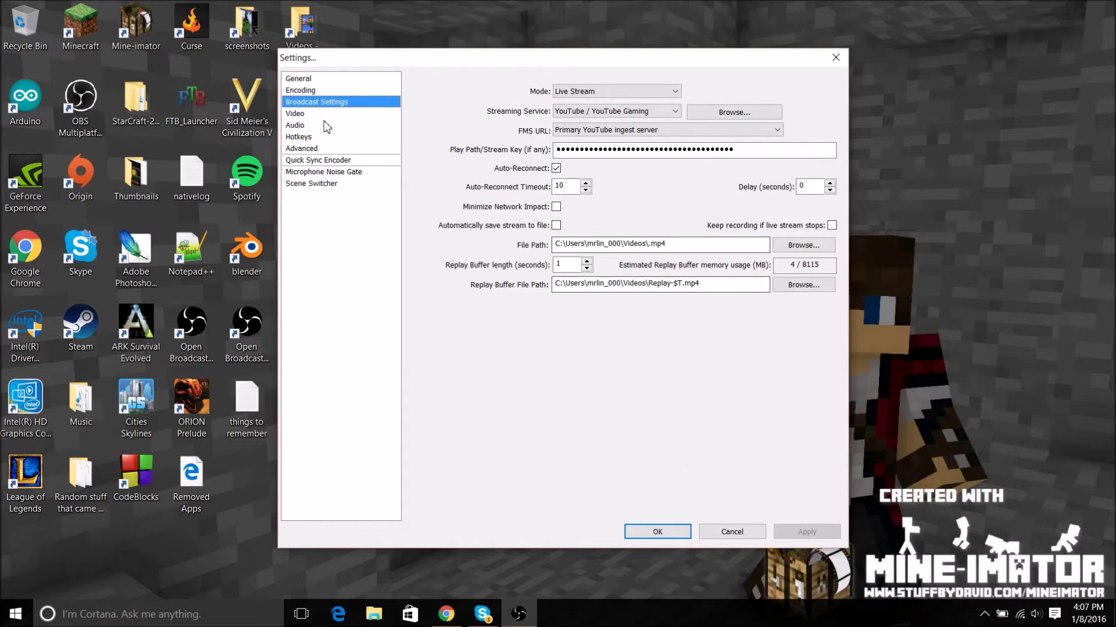
Confirm 30 FPS and NVIDIA GeForce GTX 960M adapter, discarding video changes when moving to Audio.
left_click(321, 115)
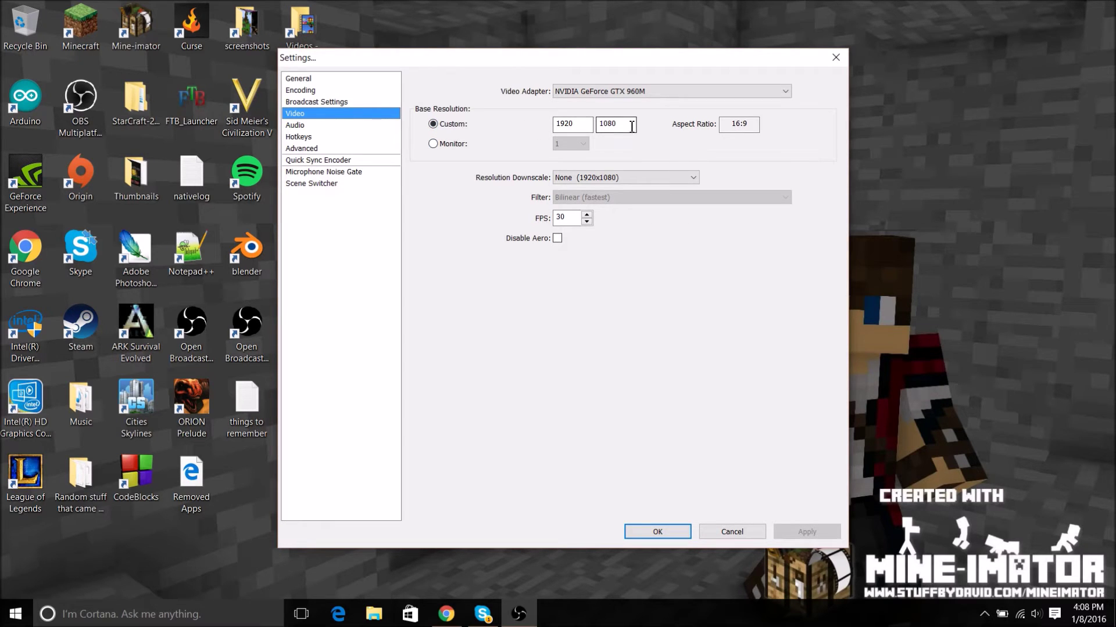
left_click_drag(564, 220, 533, 221)
left_click(627, 91)
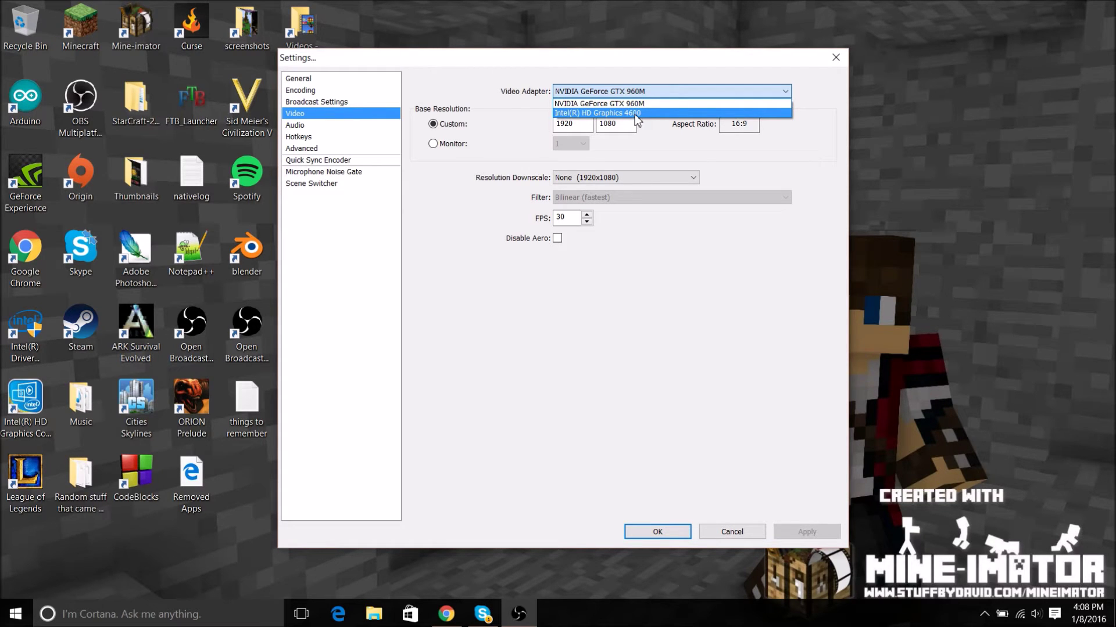
left_click(639, 104)
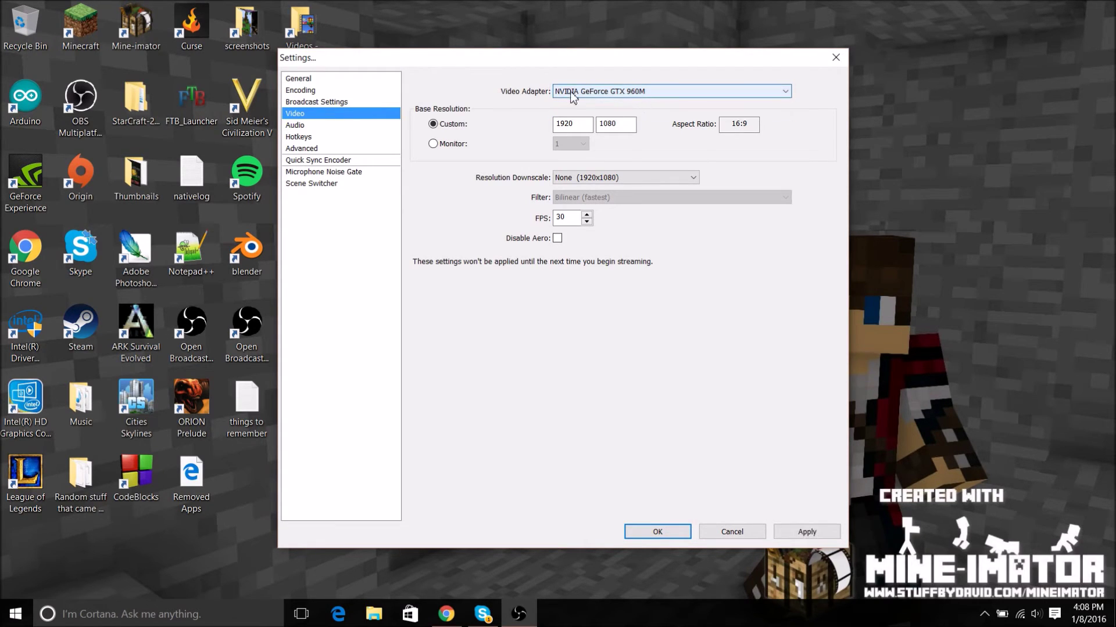
left_click(658, 96)
left_click(642, 100)
left_click(356, 125)
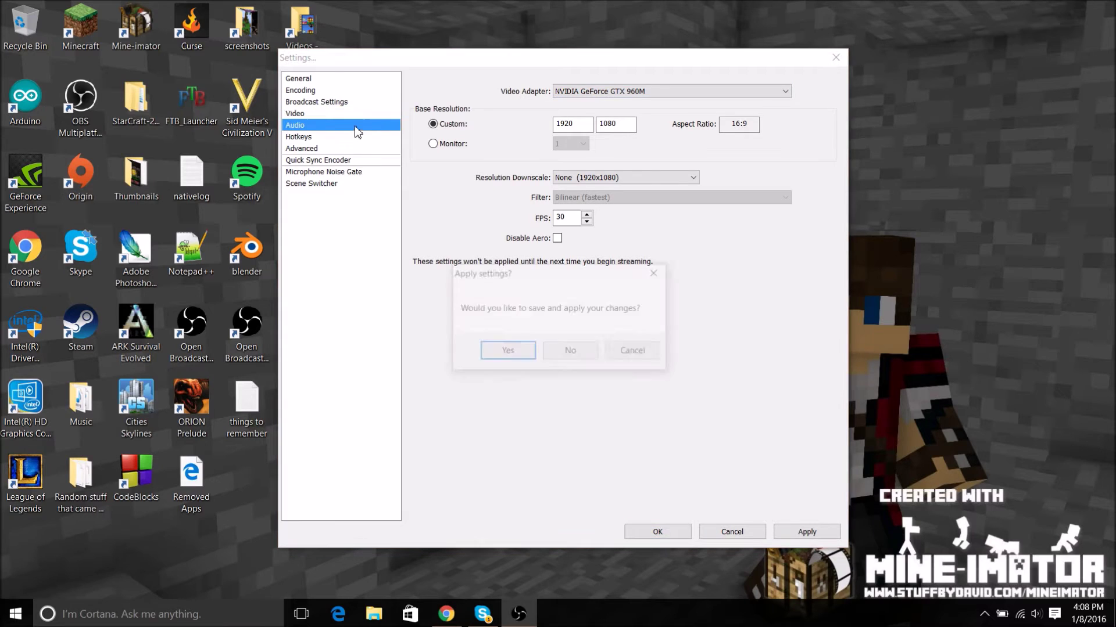
left_click(559, 351)
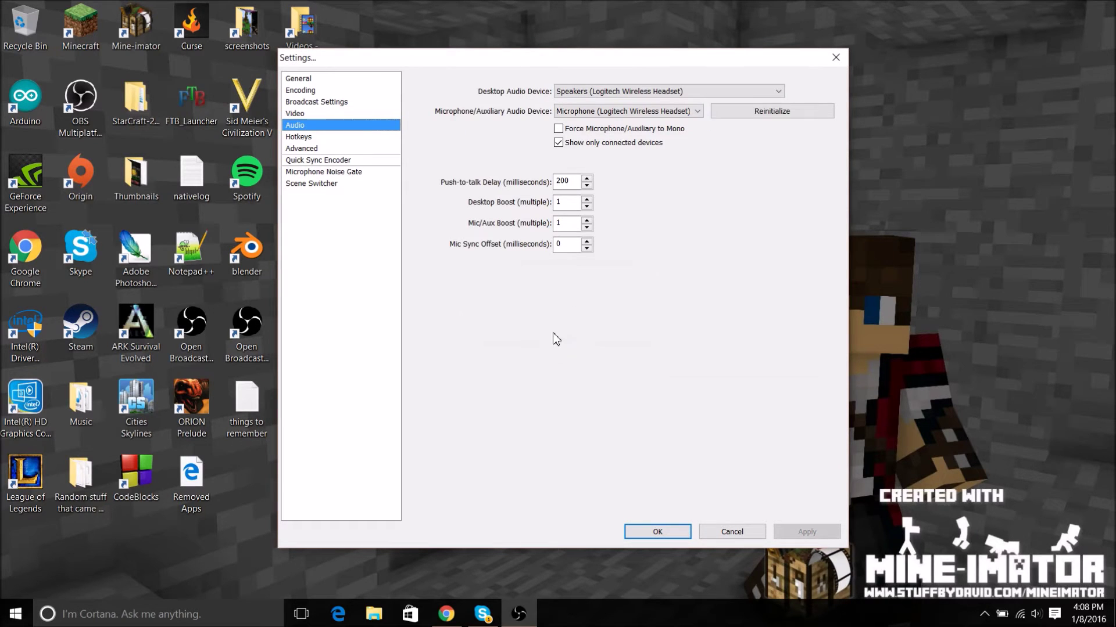
Choose Speakers and Microphone (Logitech Wireless Headset) as the desktop audio and microphone devices.
left_click(608, 91)
left_click(598, 92)
left_click(596, 90)
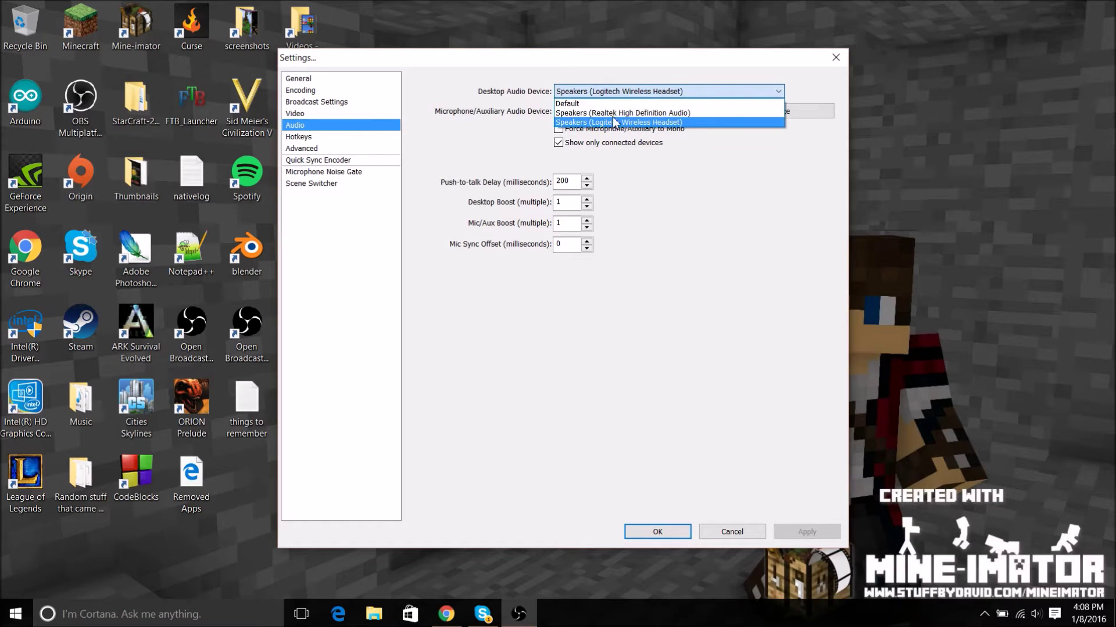
left_click(675, 123)
left_click(675, 111)
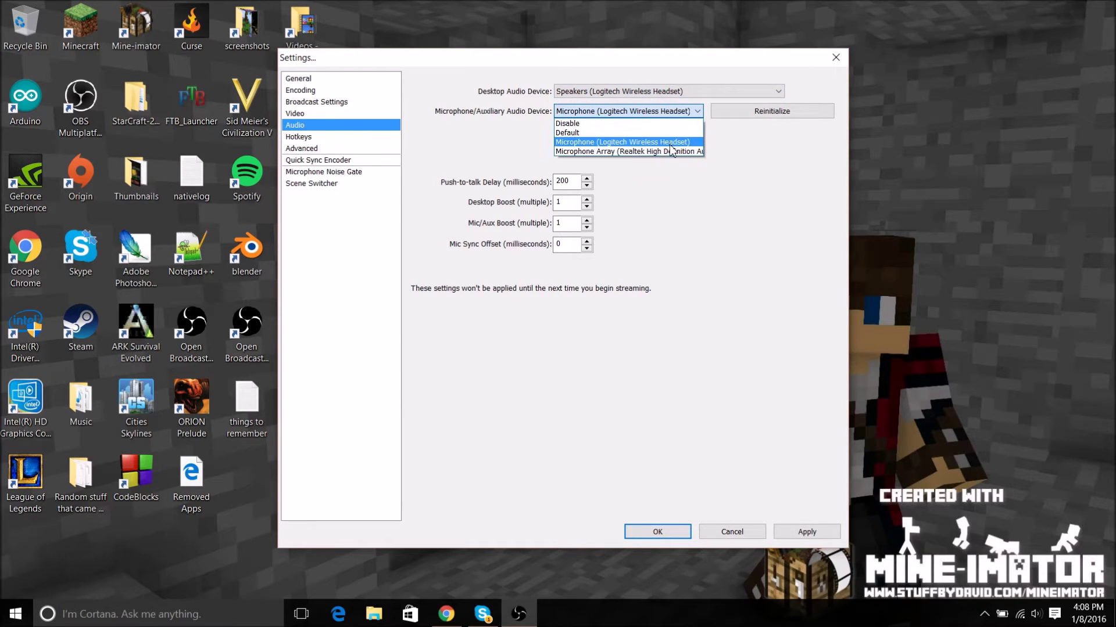
left_click(675, 143)
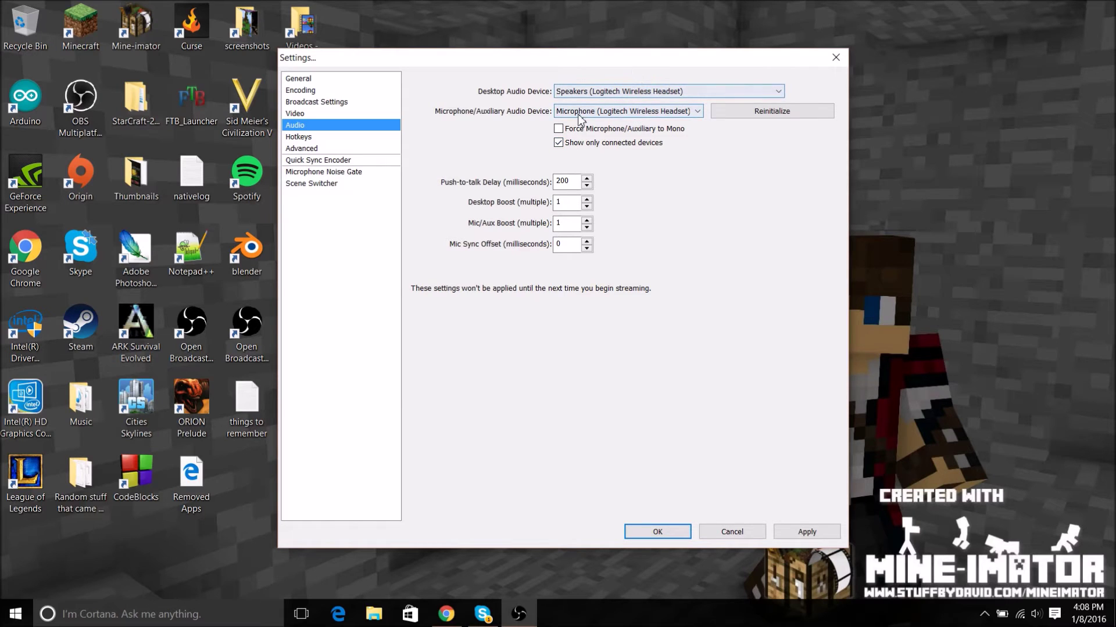
Answer the apply prompt and browse the Hotkeys, Advanced, Quick Sync Encoder, Noise Gate and Scene Switcher pages.
left_click(352, 139)
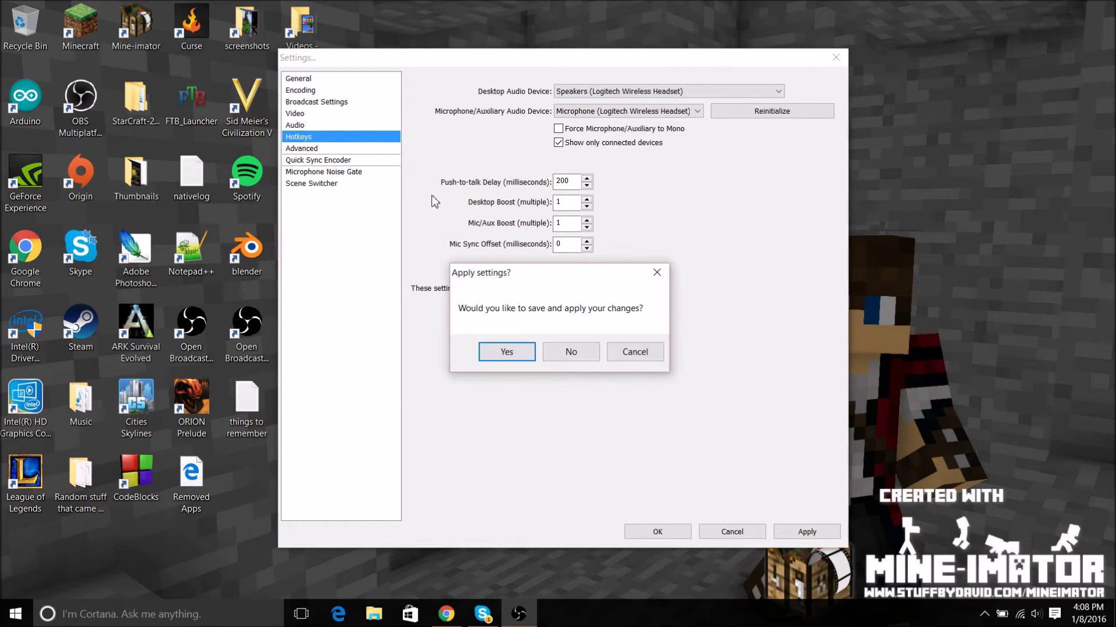
left_click(556, 354)
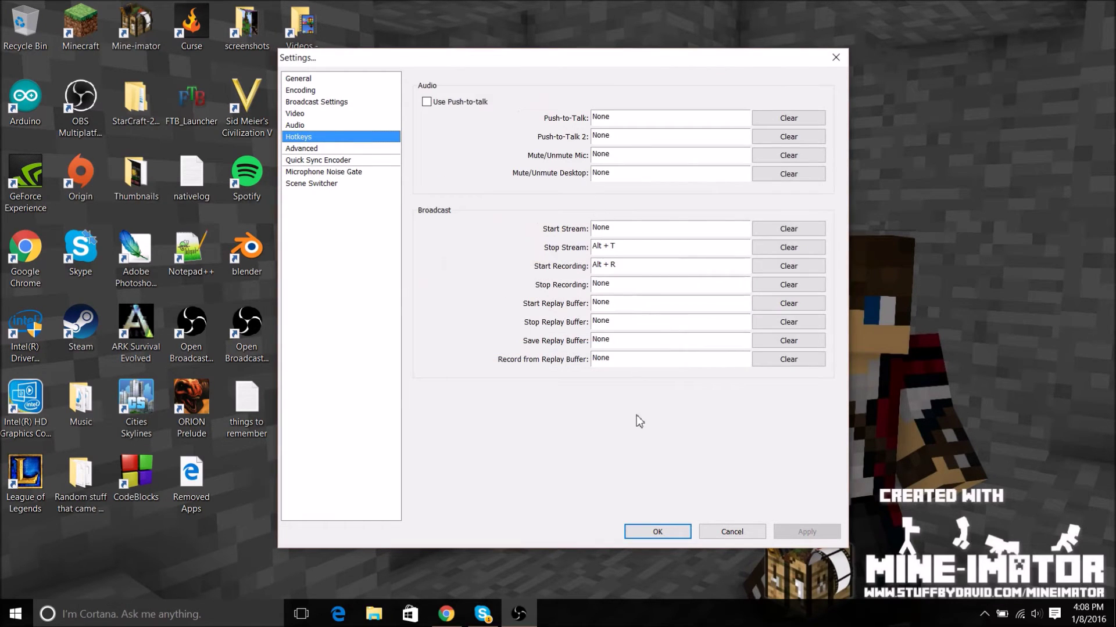
left_click(354, 149)
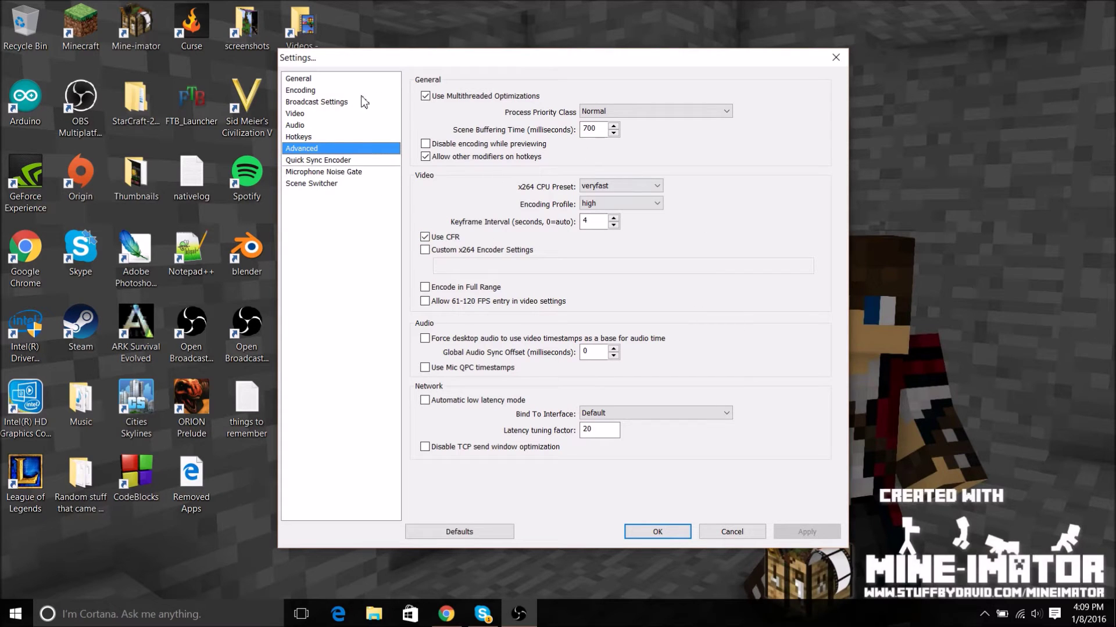
left_click(340, 137)
left_click(344, 160)
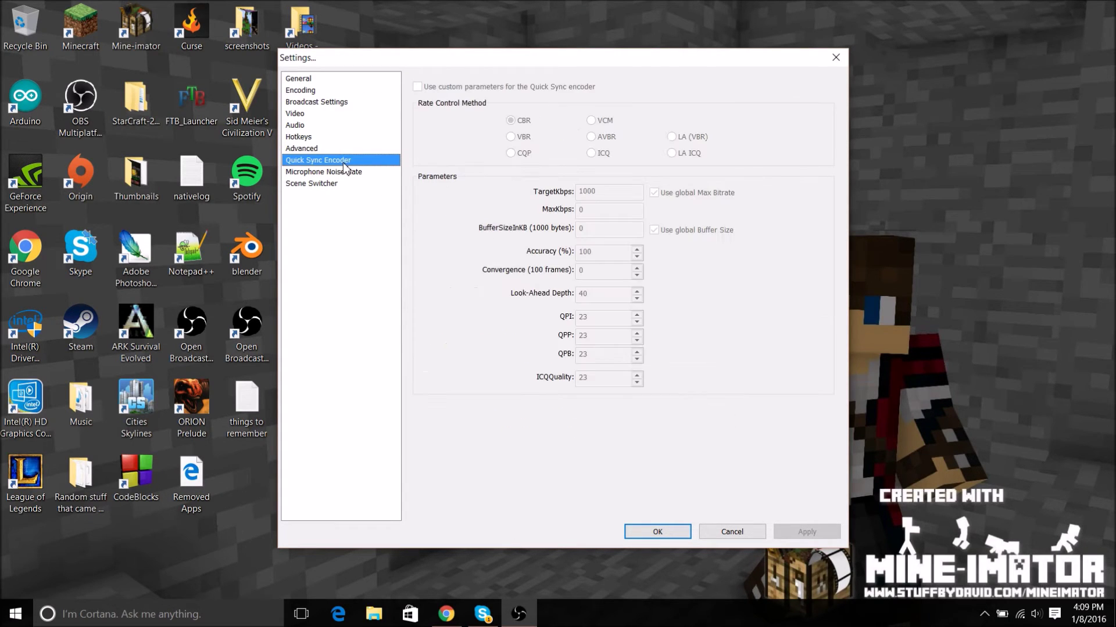
left_click(346, 174)
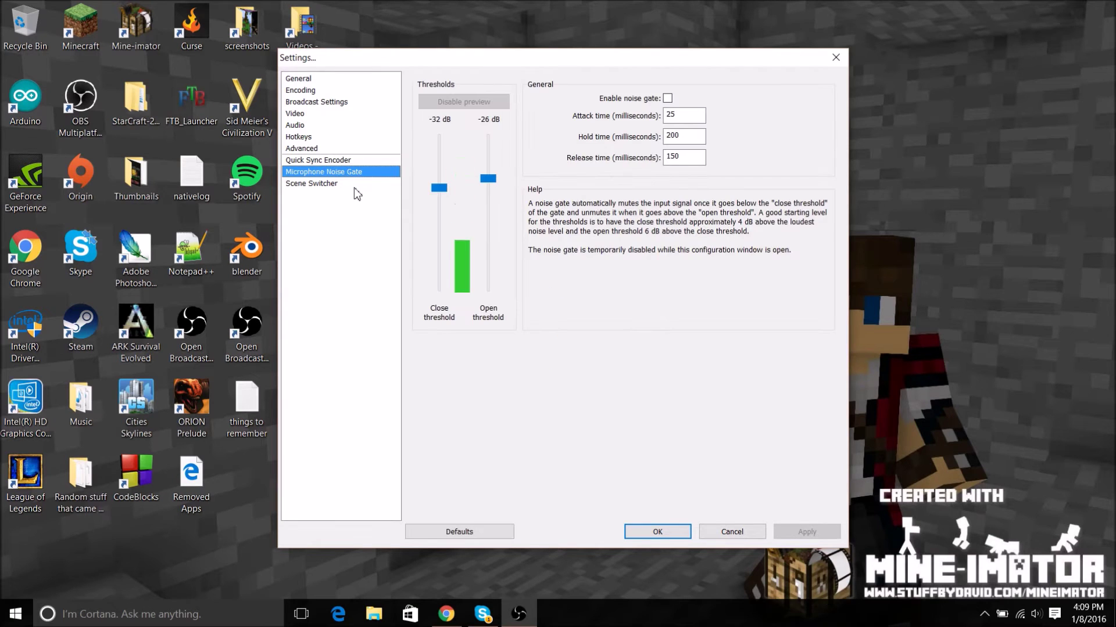
left_click(354, 186)
Step back through the settings pages to General and close Settings with OK.
left_click(353, 171)
left_click(350, 184)
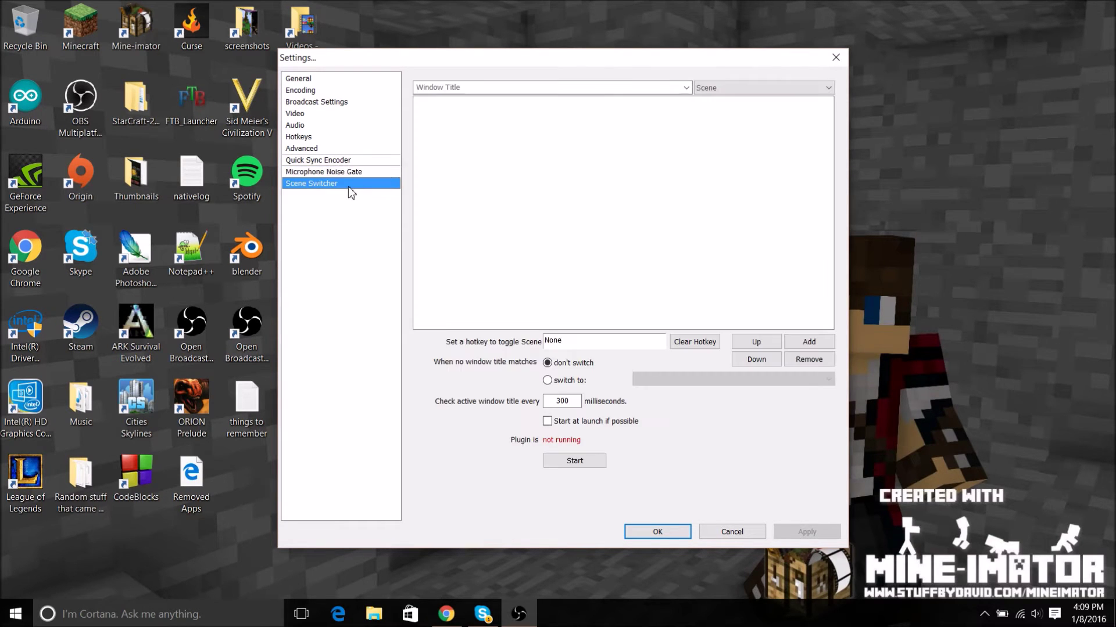
left_click(353, 174)
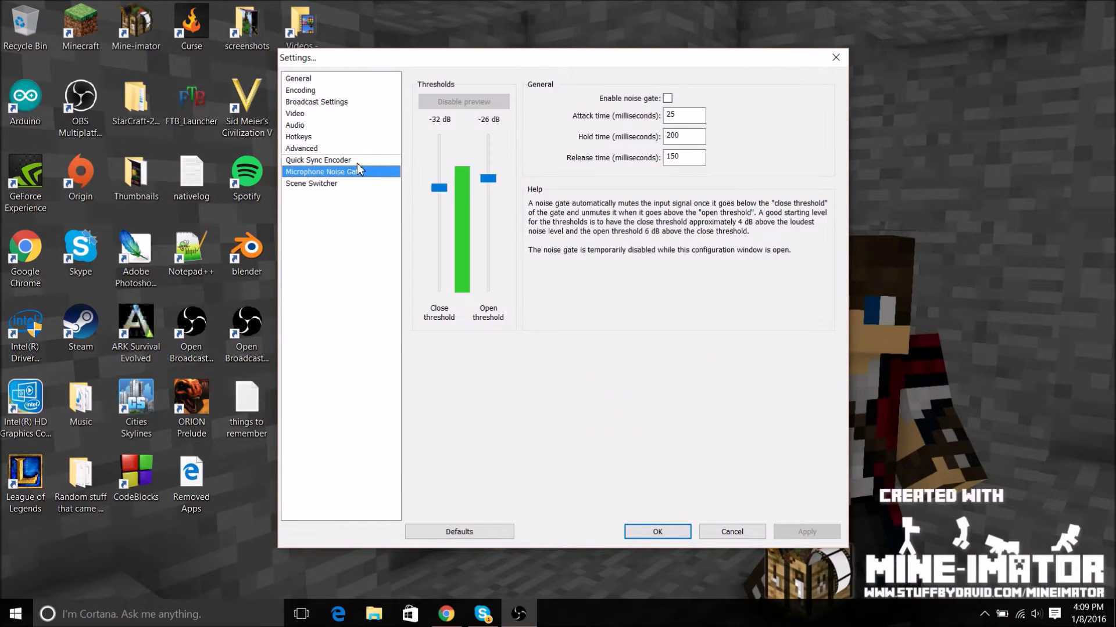
left_click(356, 160)
left_click(352, 148)
left_click(348, 137)
left_click(345, 125)
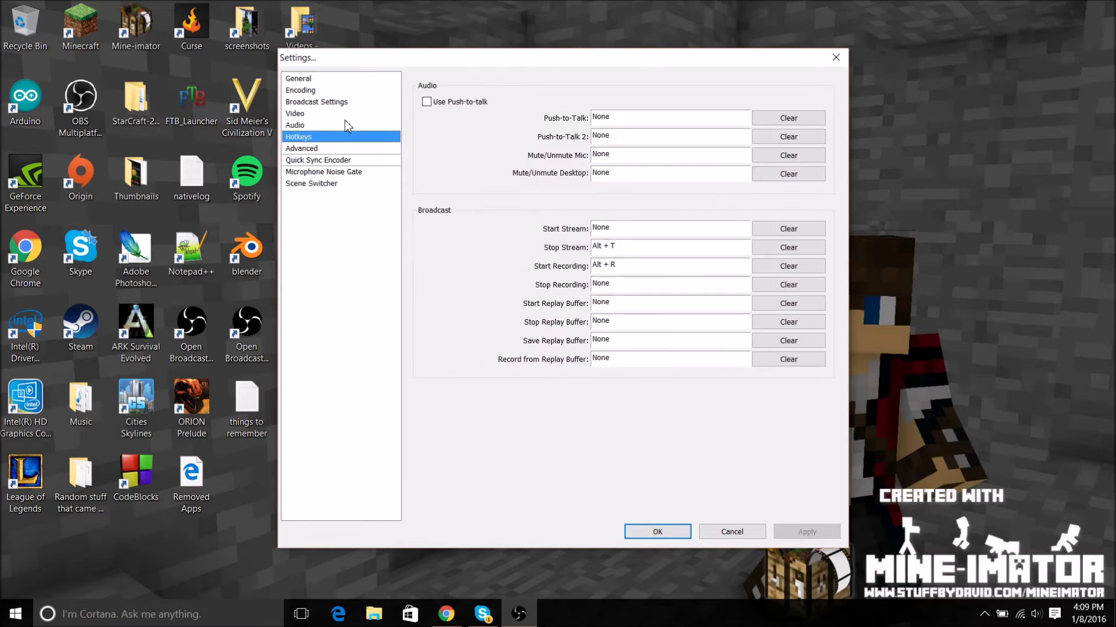
left_click(343, 113)
left_click(341, 79)
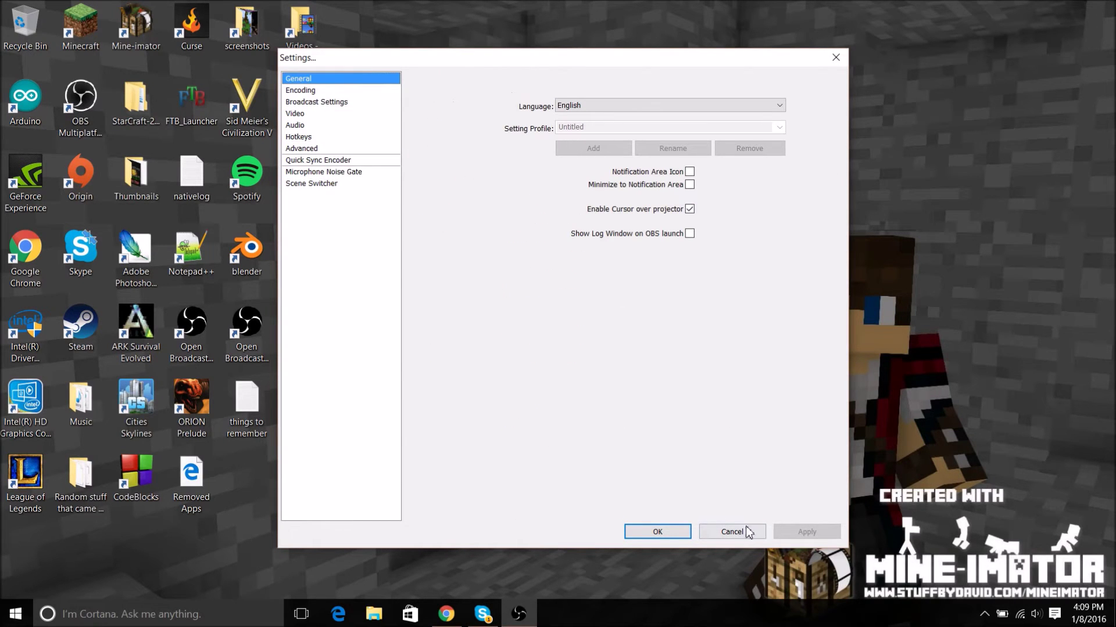
left_click(663, 532)
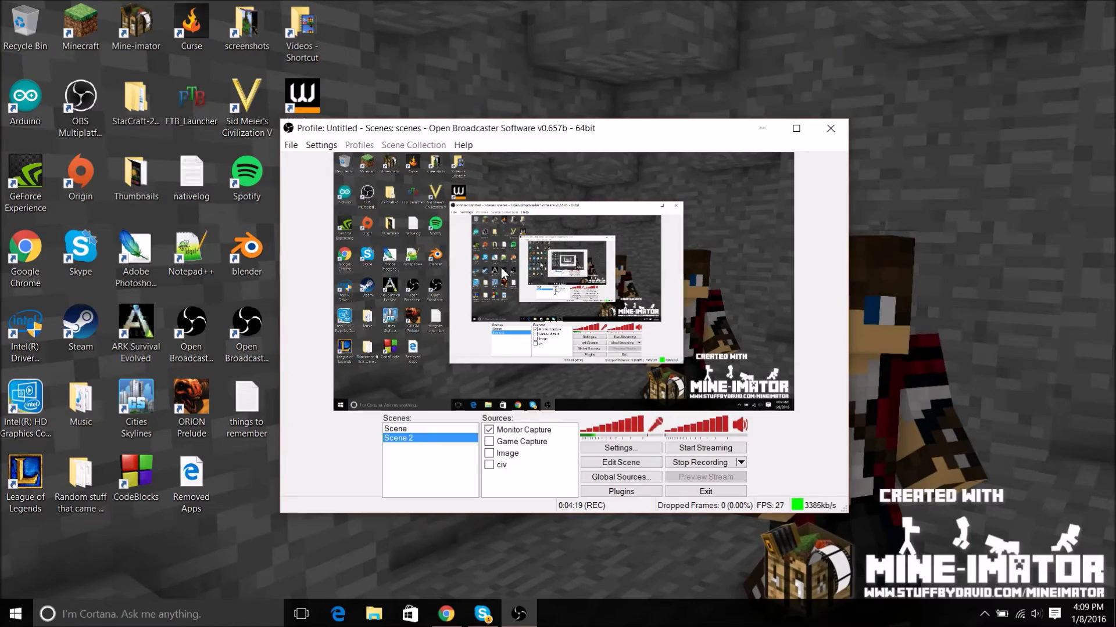
left_click_drag(509, 137, 762, 38)
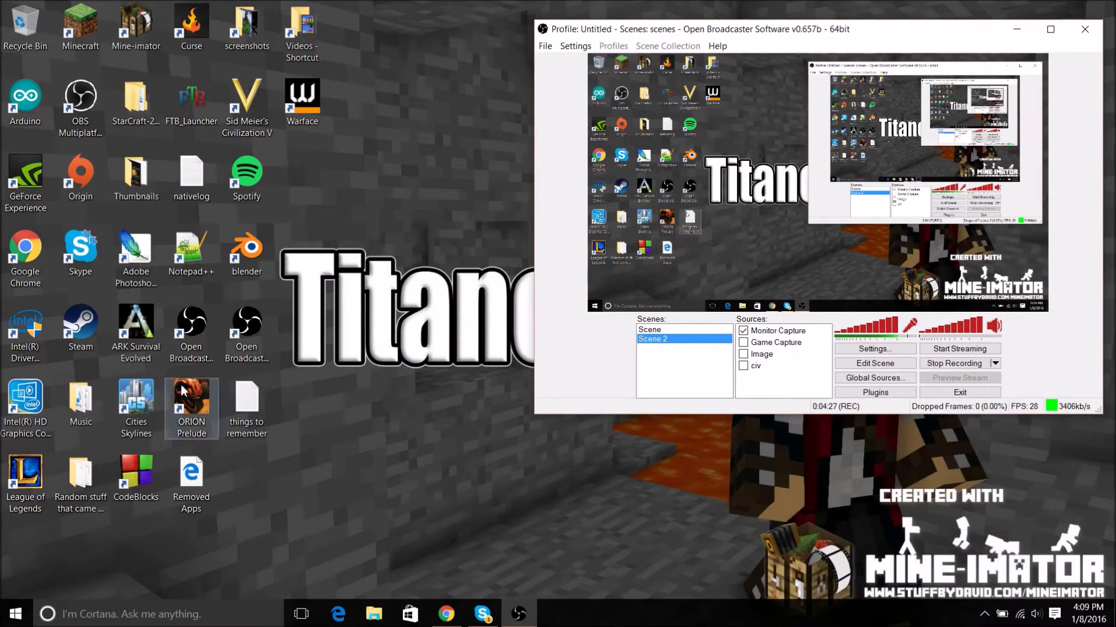
left_click(23, 621)
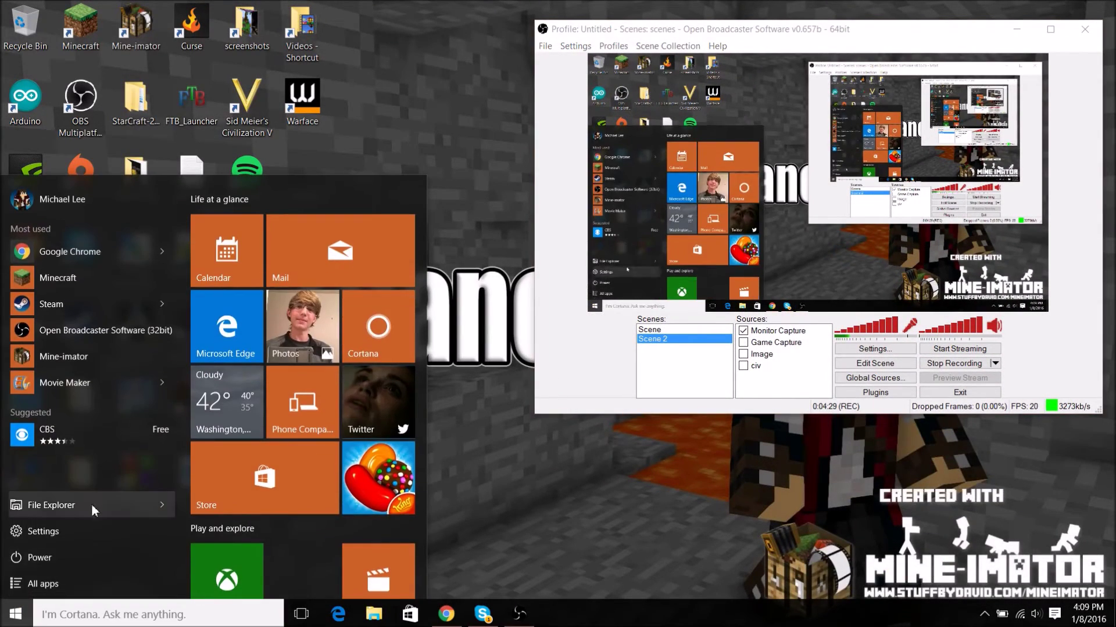
left_click(91, 500)
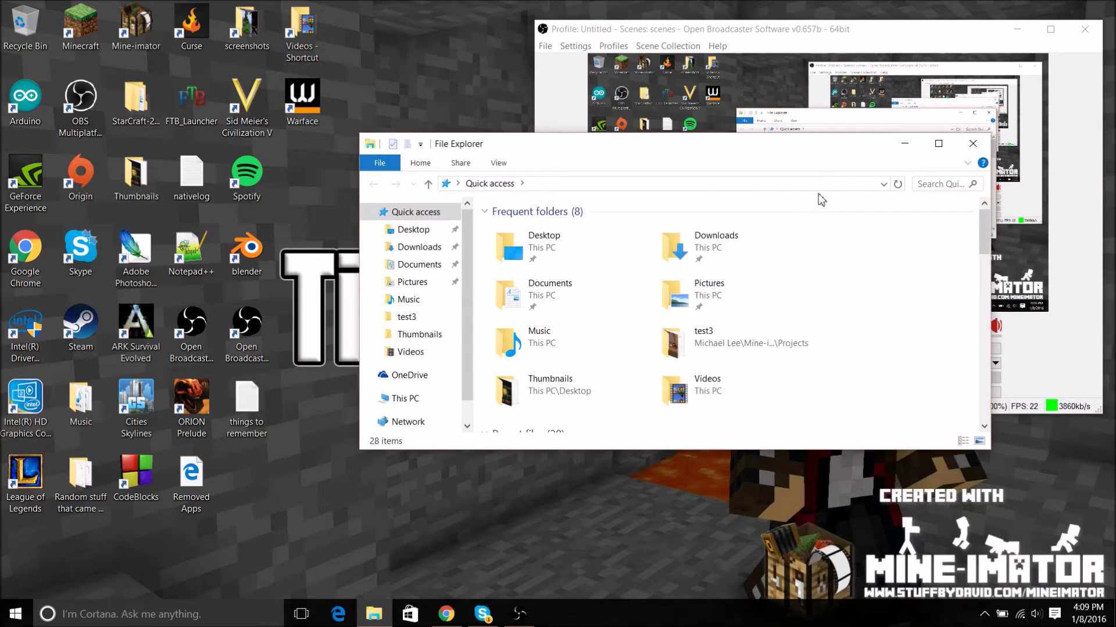
left_click(973, 144)
left_click(16, 614)
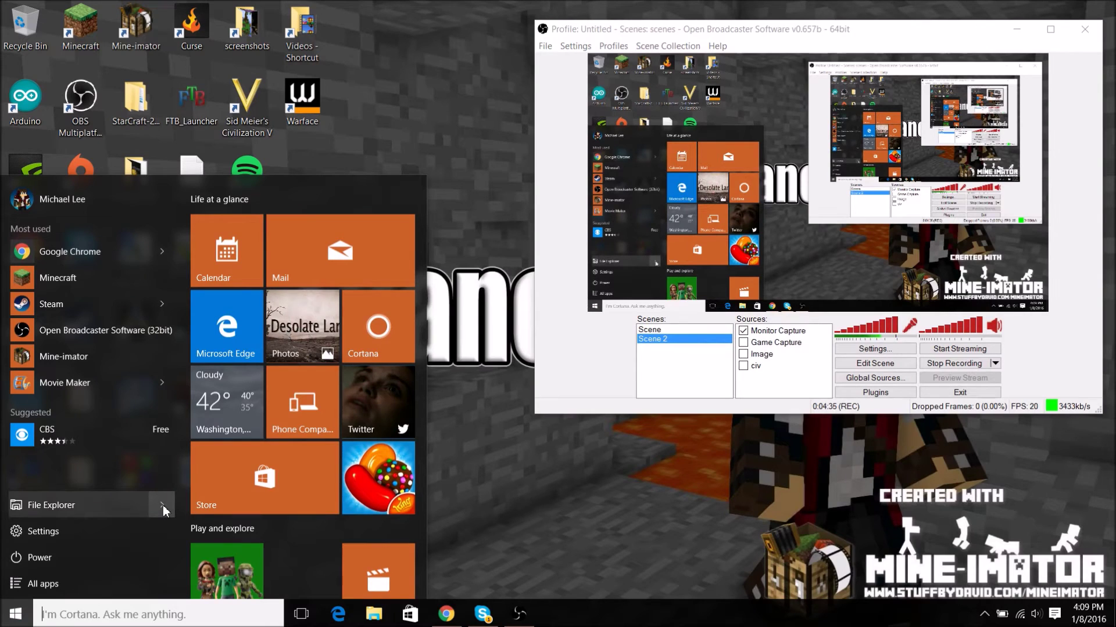
left_click(87, 583)
scroll(93, 441, "down", 5)
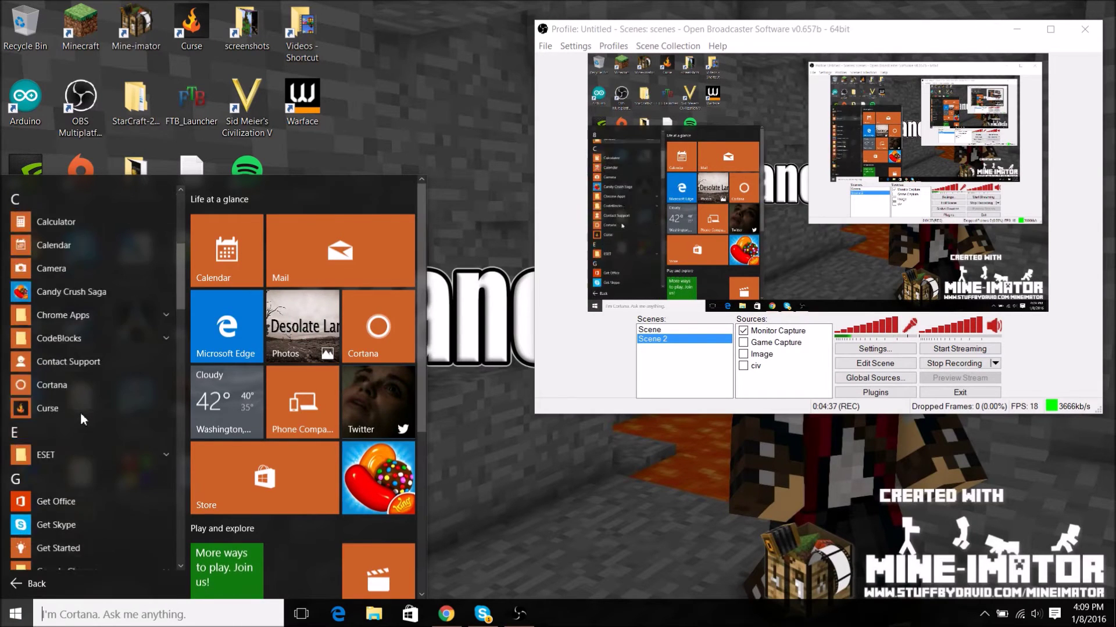
scroll(81, 413, "down", 10)
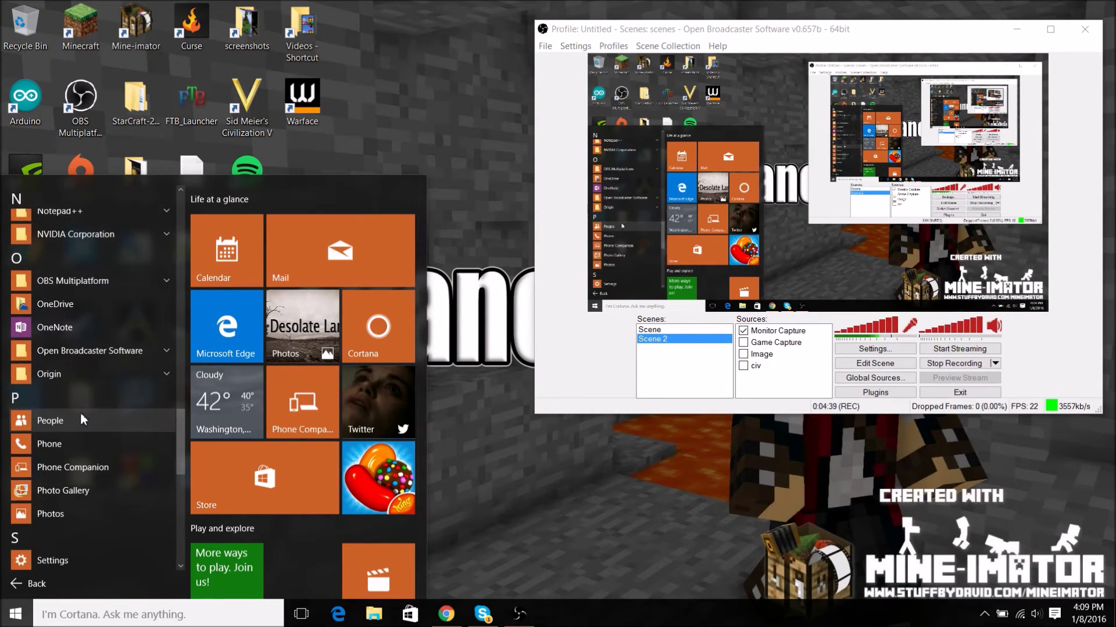
left_click(87, 282)
left_click(88, 282)
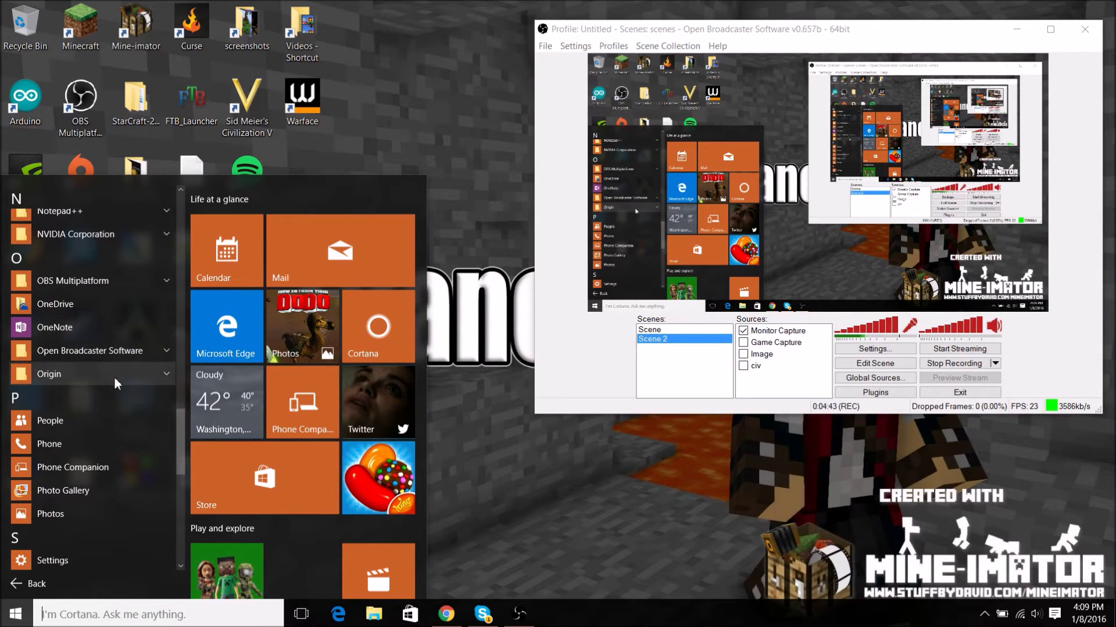
left_click(120, 352)
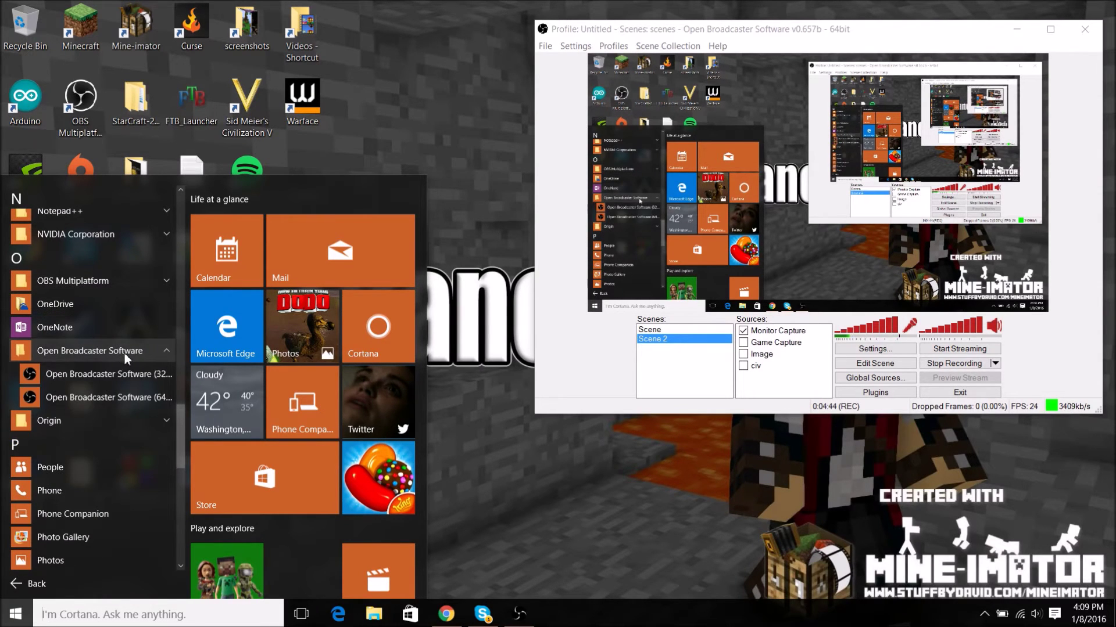
right_click(131, 393)
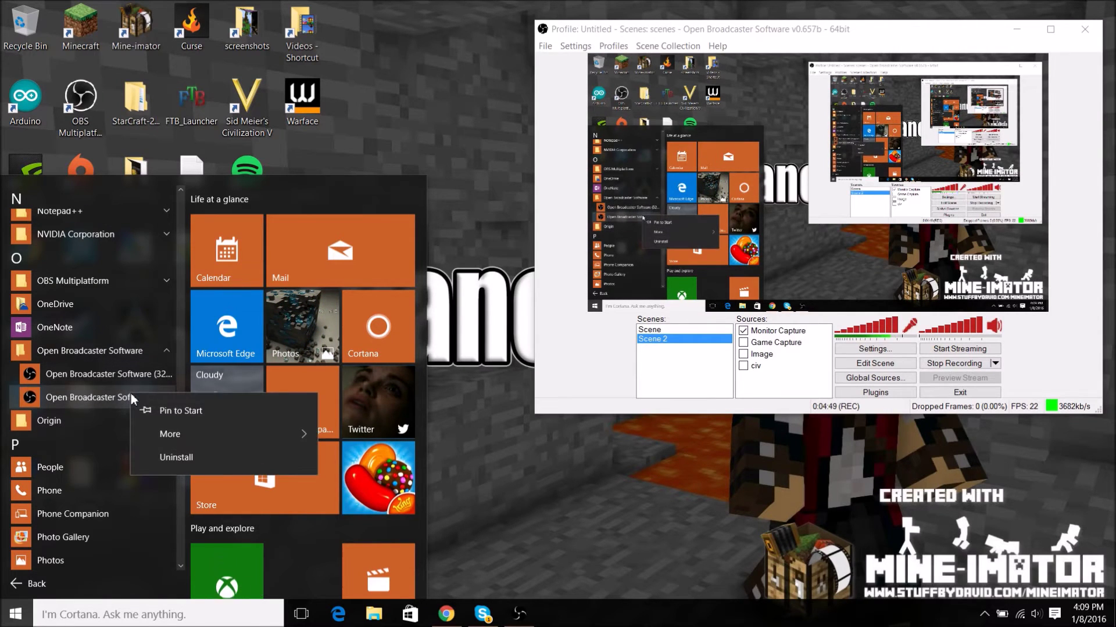
left_click(112, 393)
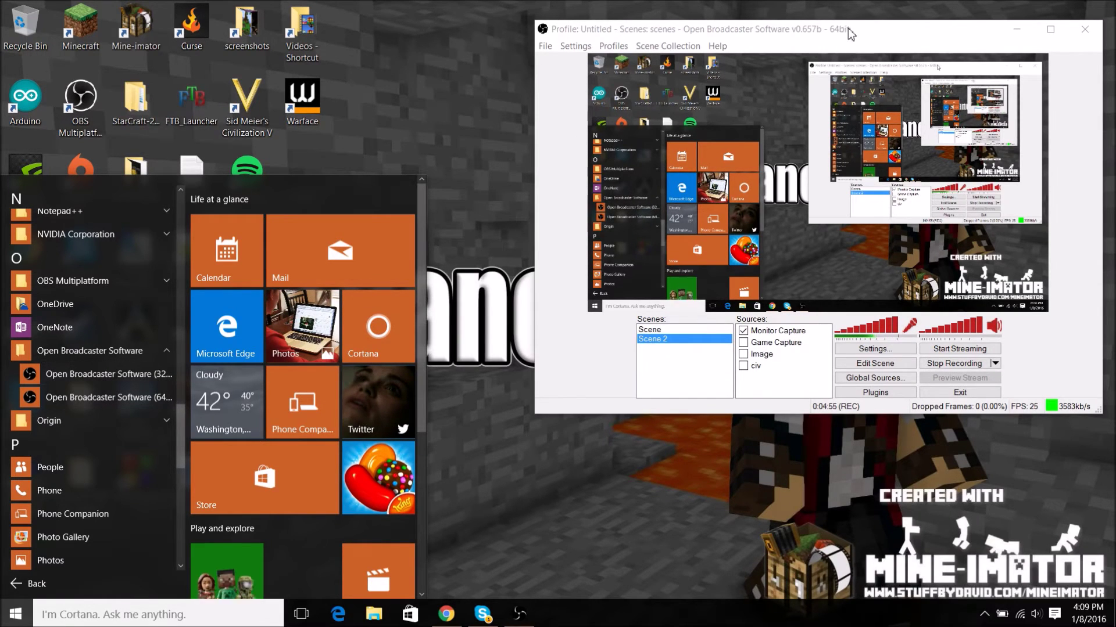
key("Escape")
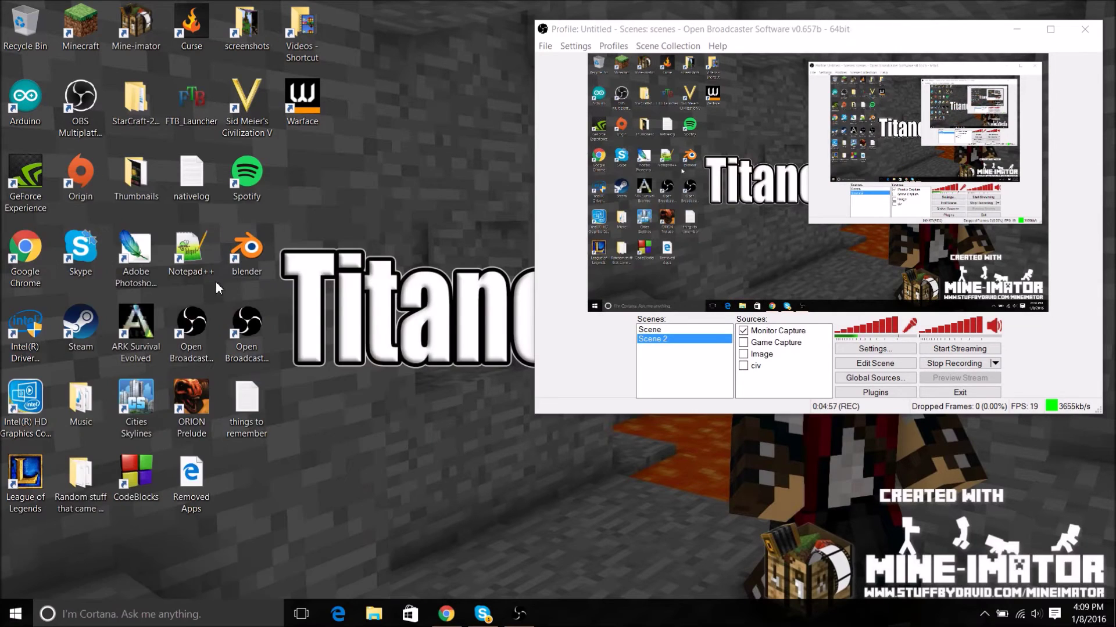
left_click(196, 343)
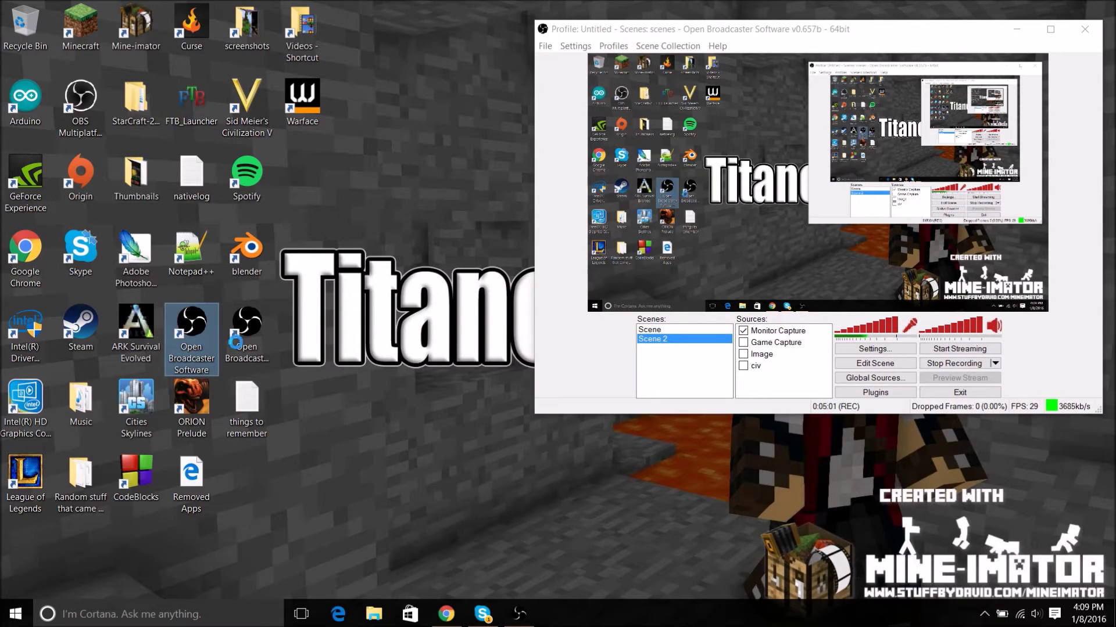
right_click(197, 343)
left_click(279, 334)
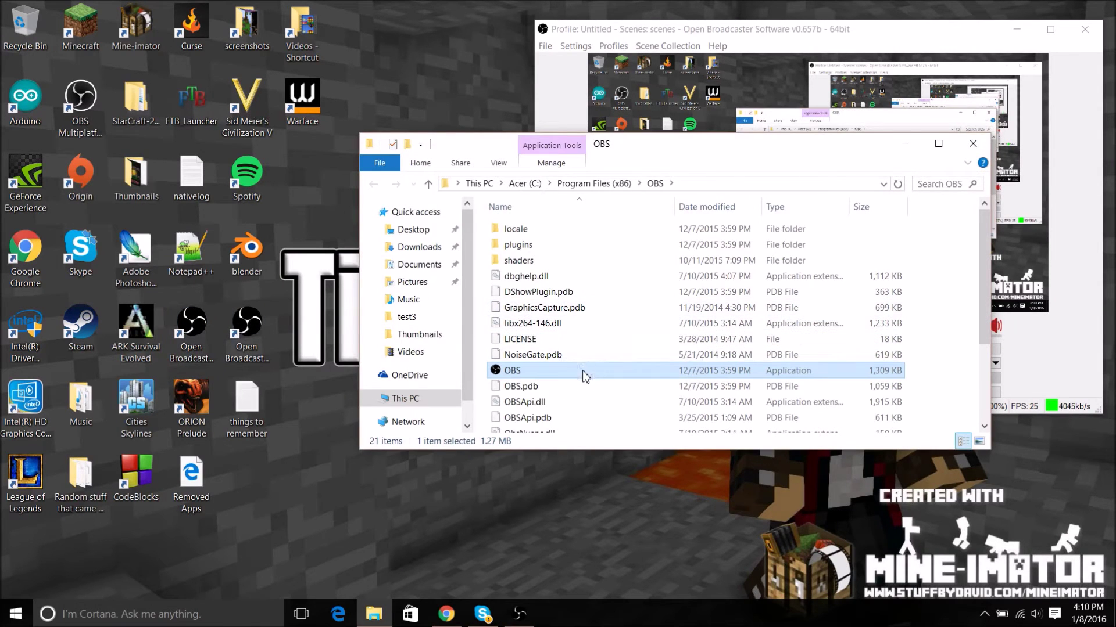
scroll(602, 231, "down", 2)
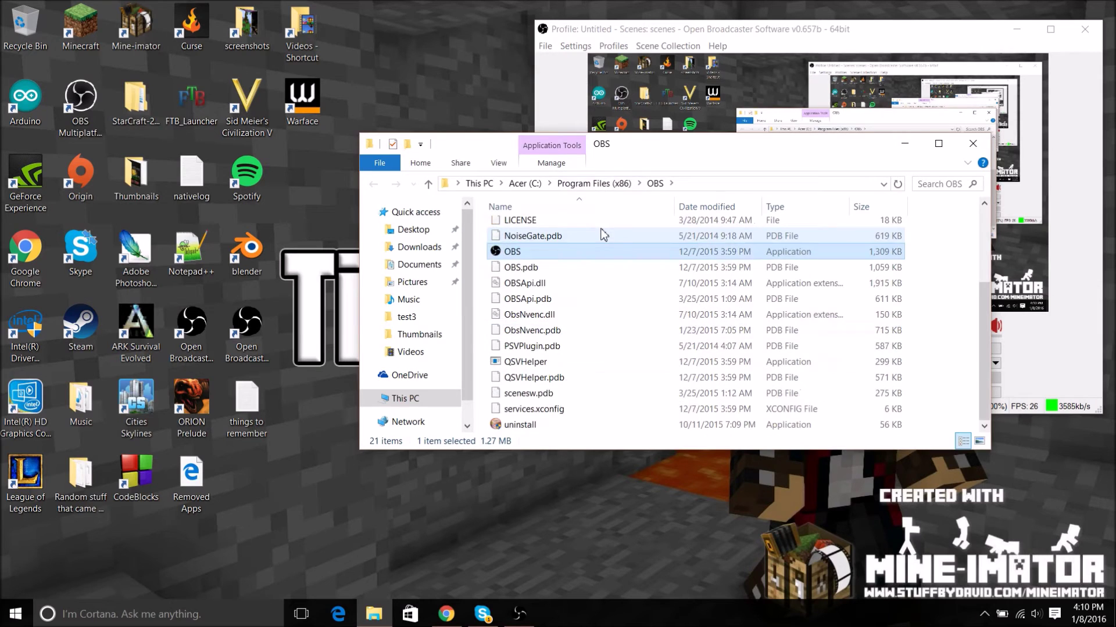
scroll(603, 234, "up", 2)
left_click(594, 184)
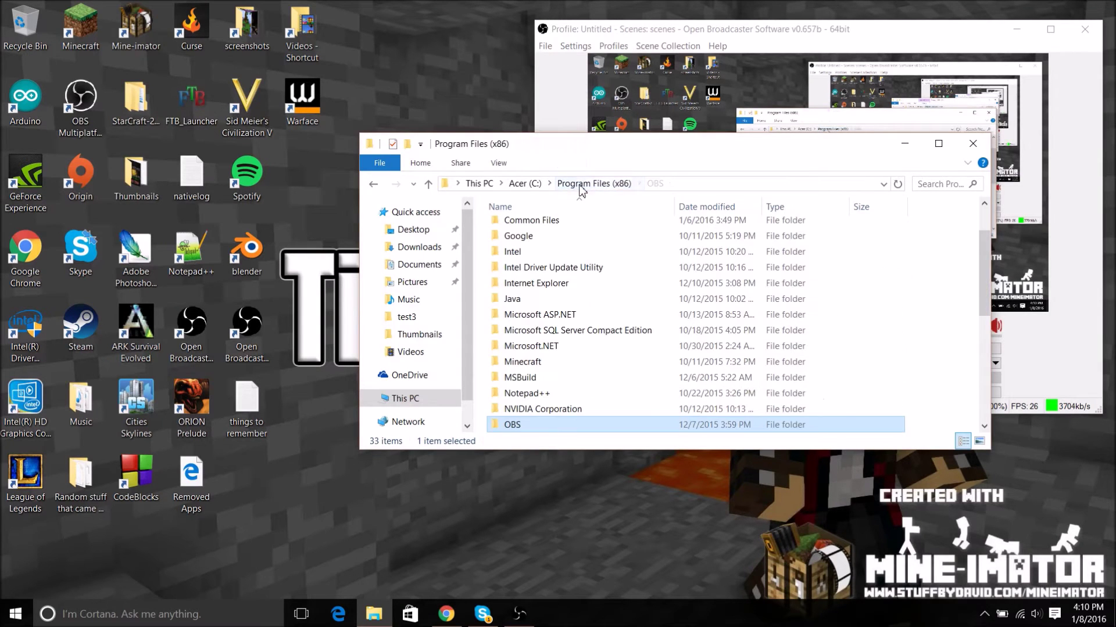
scroll(584, 235, "down", 5)
scroll(585, 241, "up", 6)
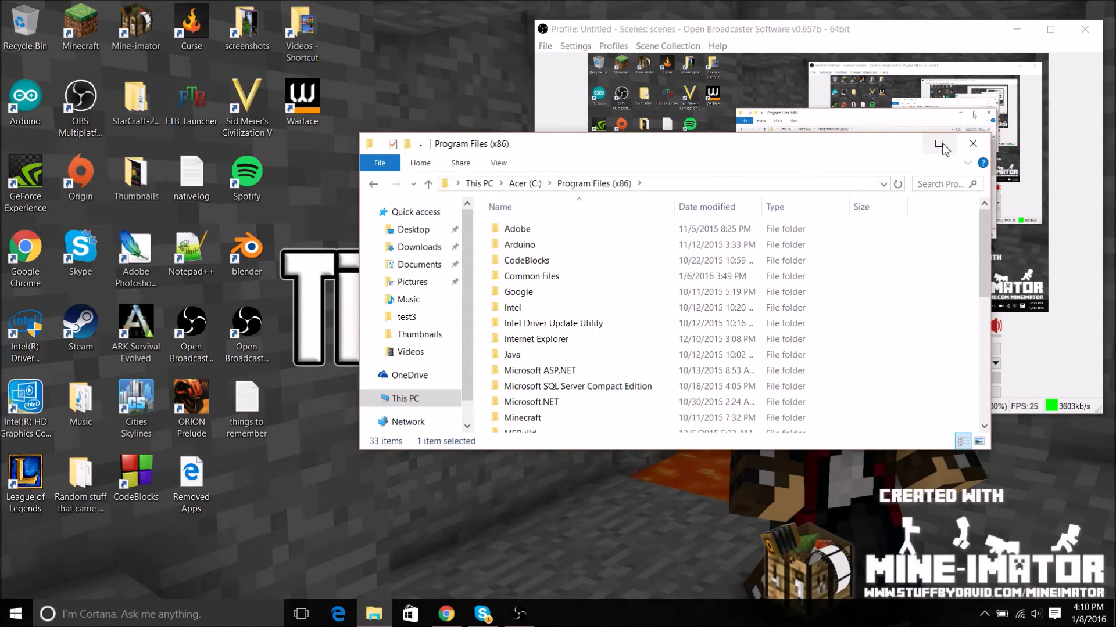
left_click(971, 144)
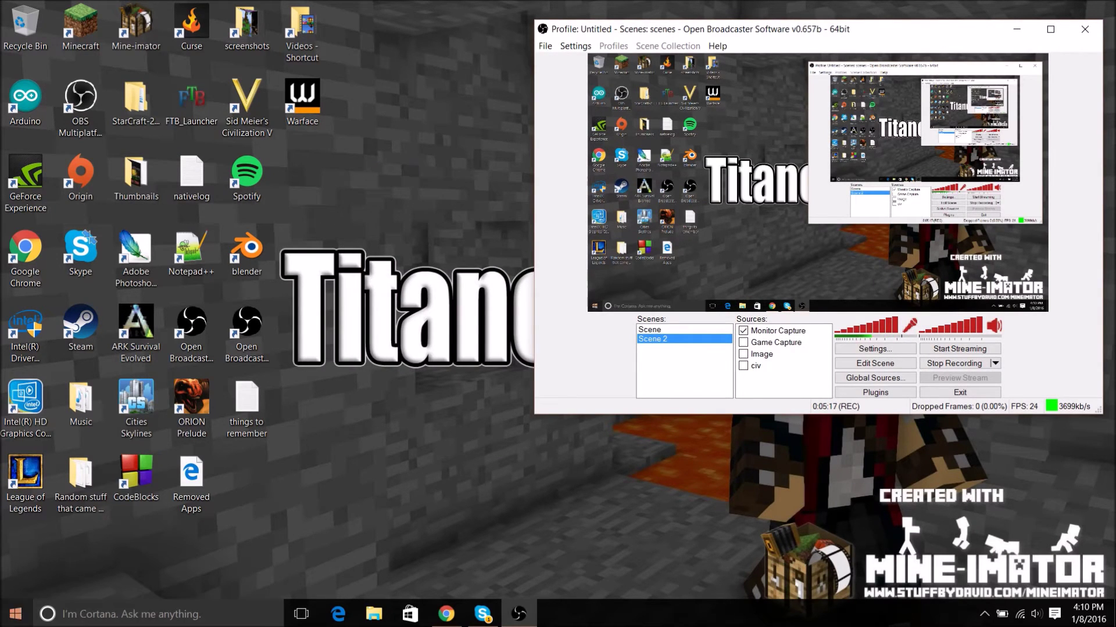
left_click(15, 614)
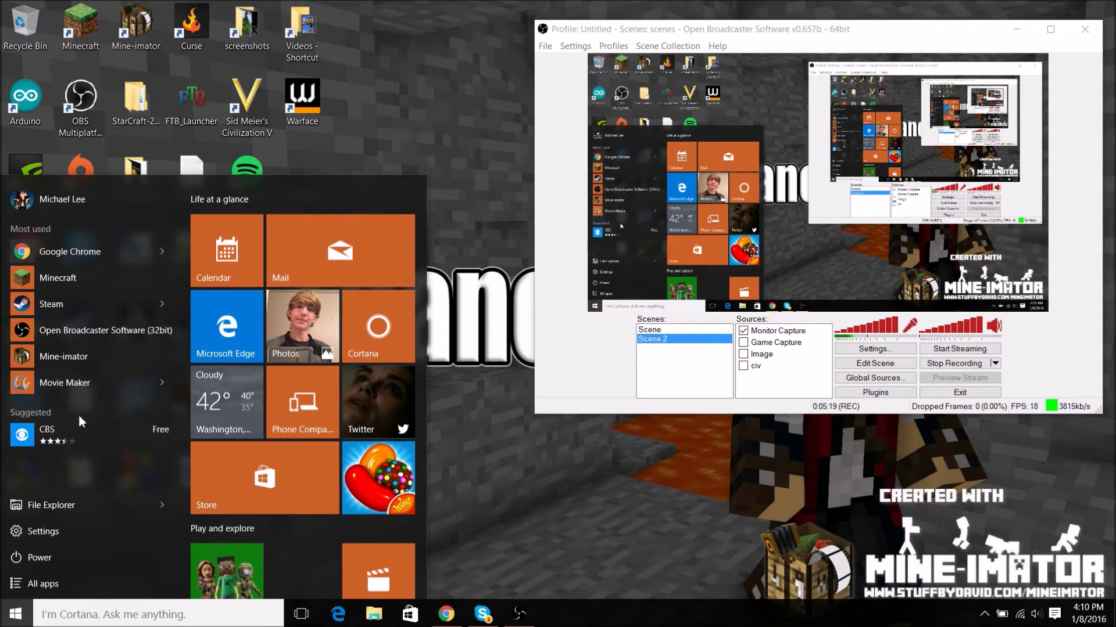
Open the file location of the Open Broadcaster Software (64bit) shortcut from All apps.
left_click(119, 583)
scroll(131, 430, "down", 15)
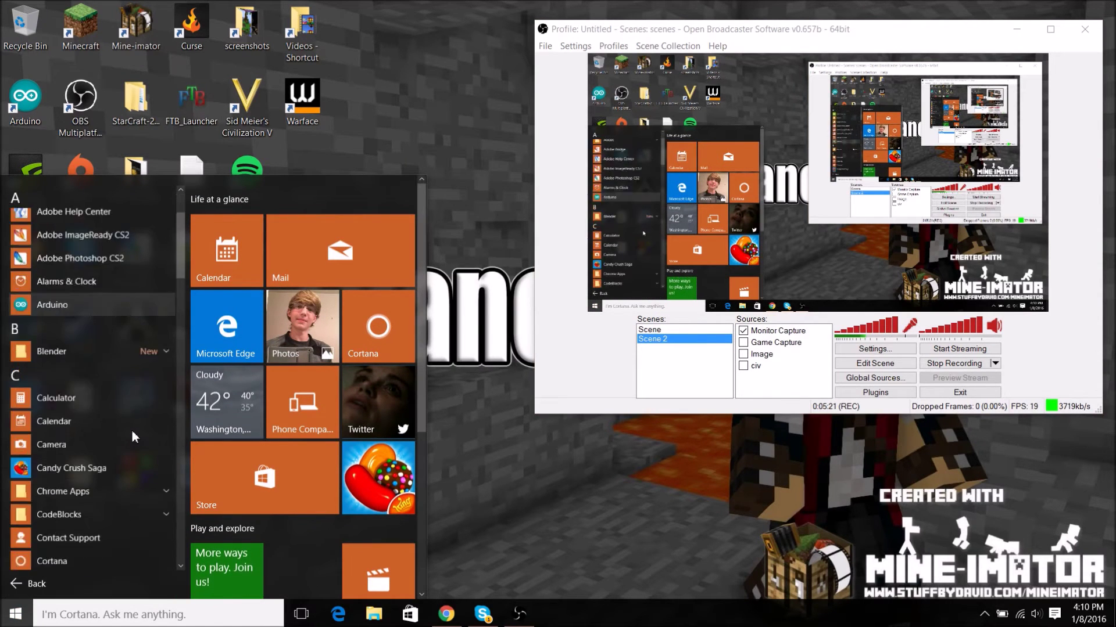
scroll(131, 423, "down", 4)
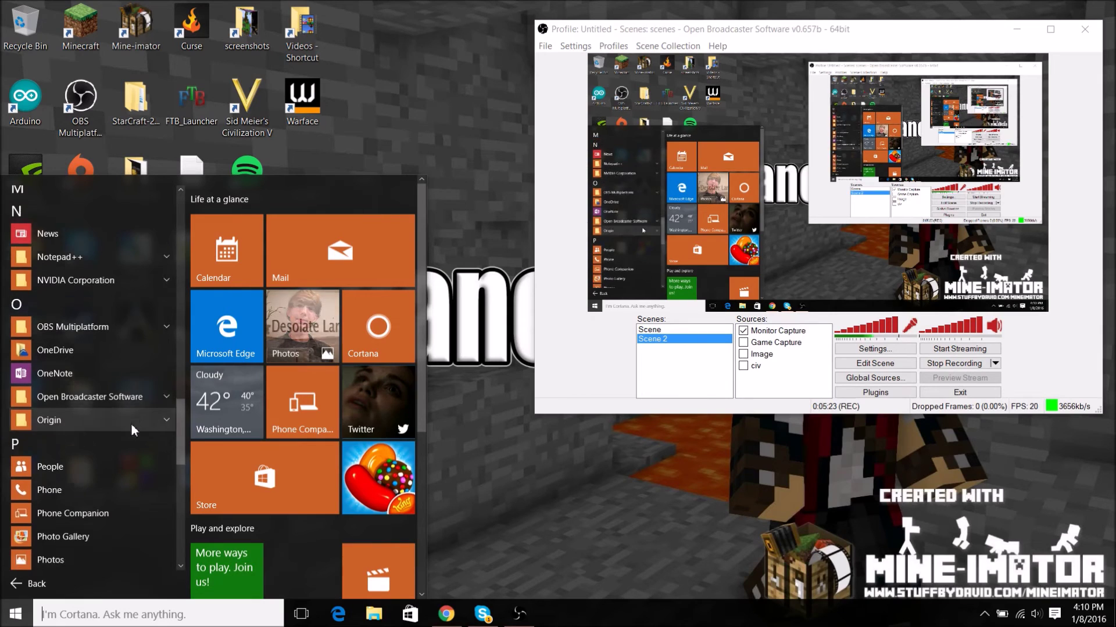
left_click(100, 352)
right_click(125, 375)
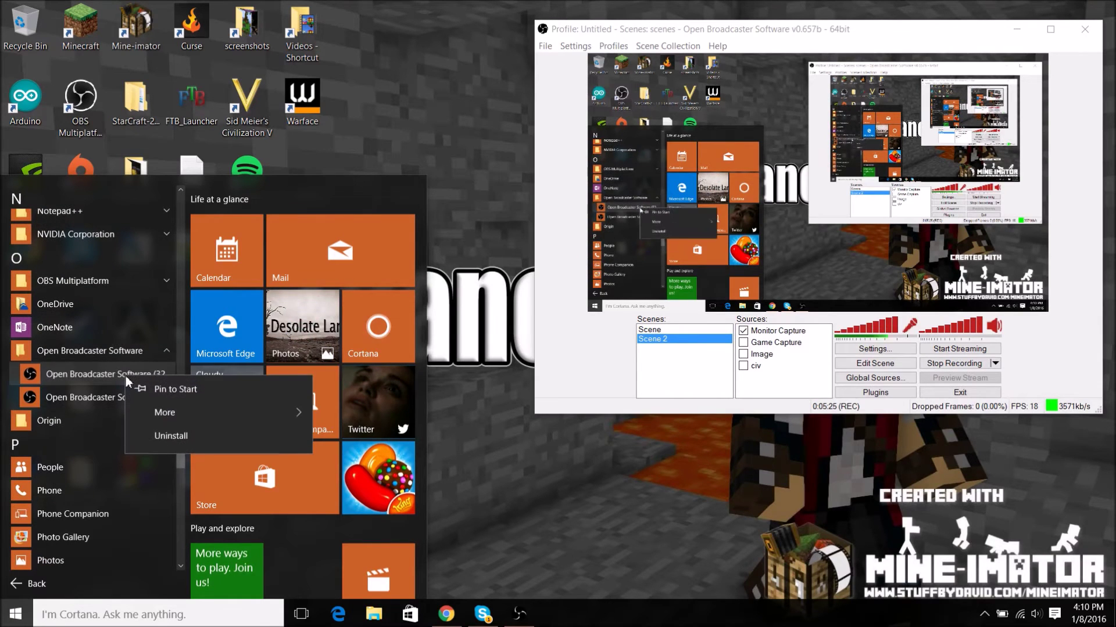
right_click(93, 385)
right_click(96, 396)
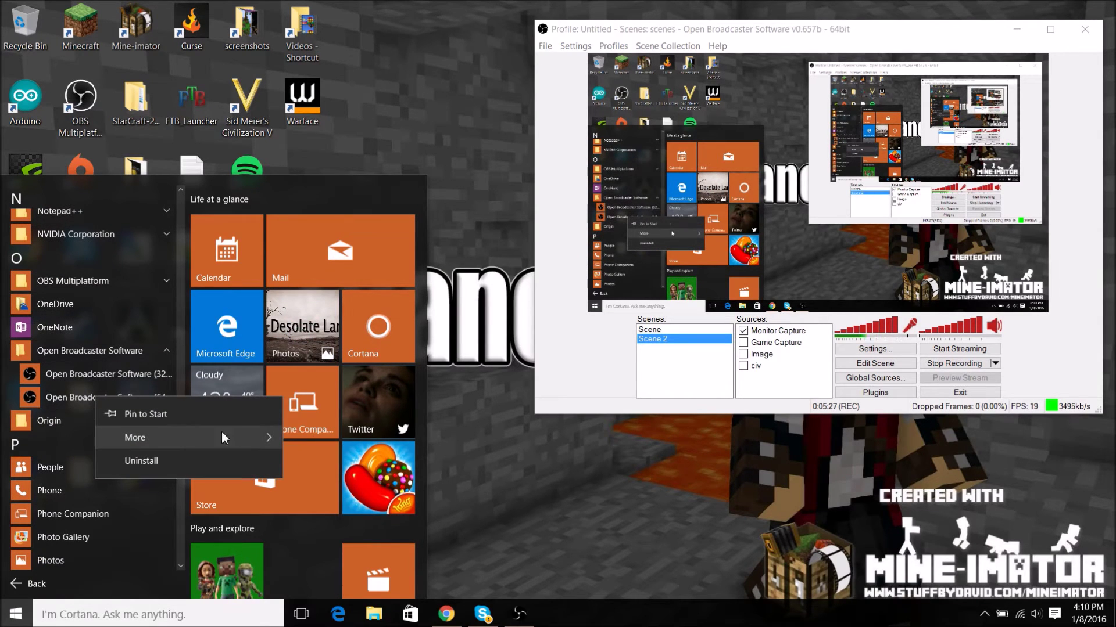
mouse_move(271, 439)
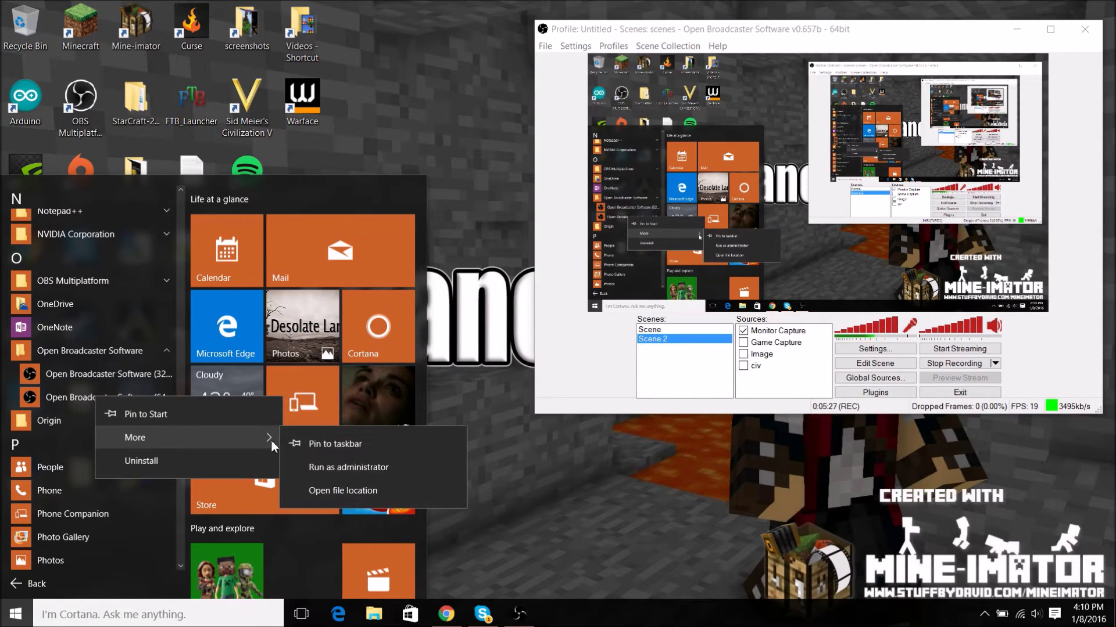
left_click(389, 501)
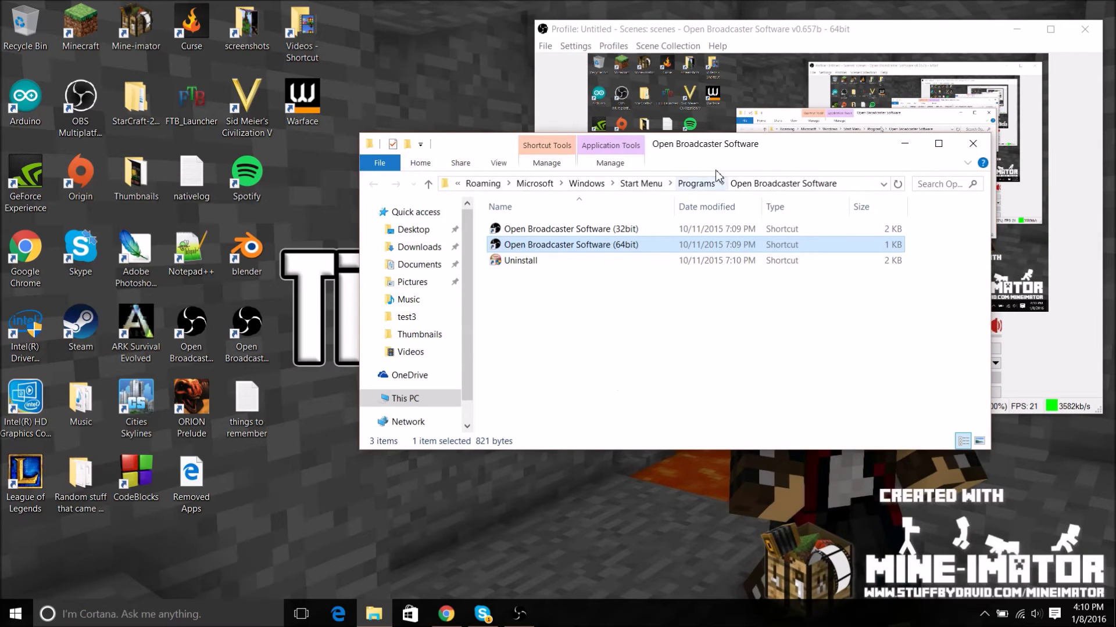
Set the Open Broadcaster Software (64bit) shortcut's compatibility mode to Windows 7 in its Properties.
left_click_drag(718, 176, 633, 158)
left_click(1017, 29)
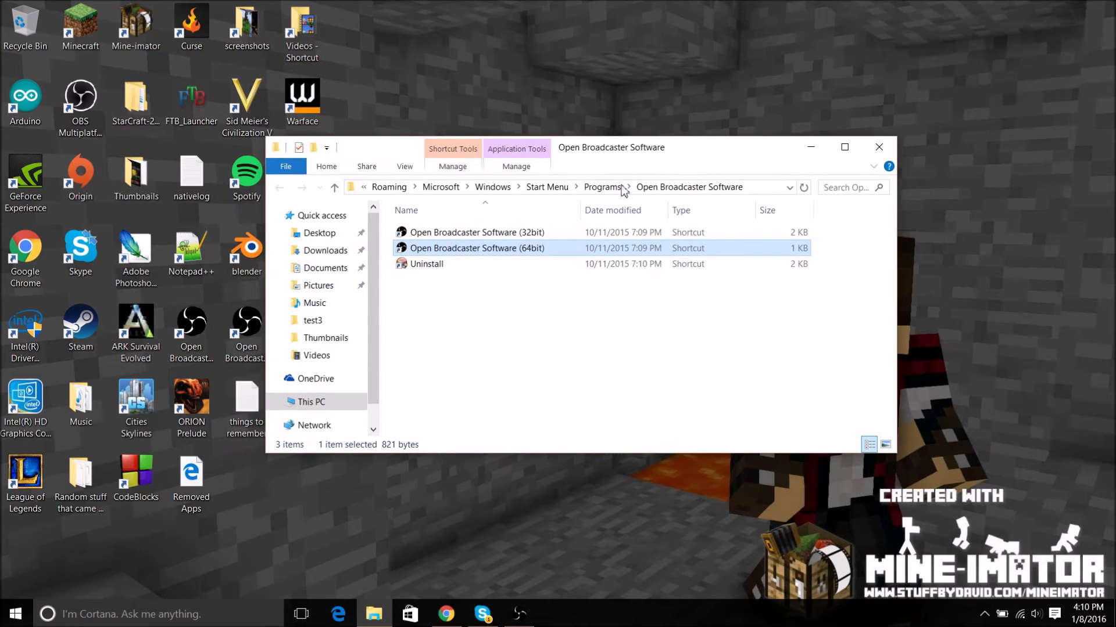
right_click(452, 246)
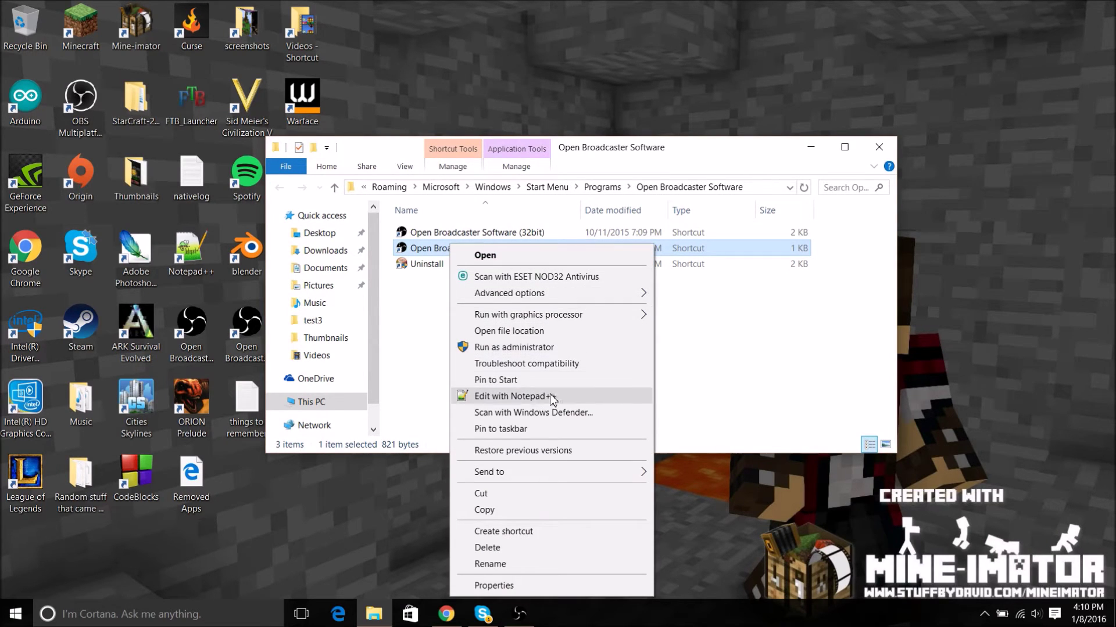
left_click(521, 587)
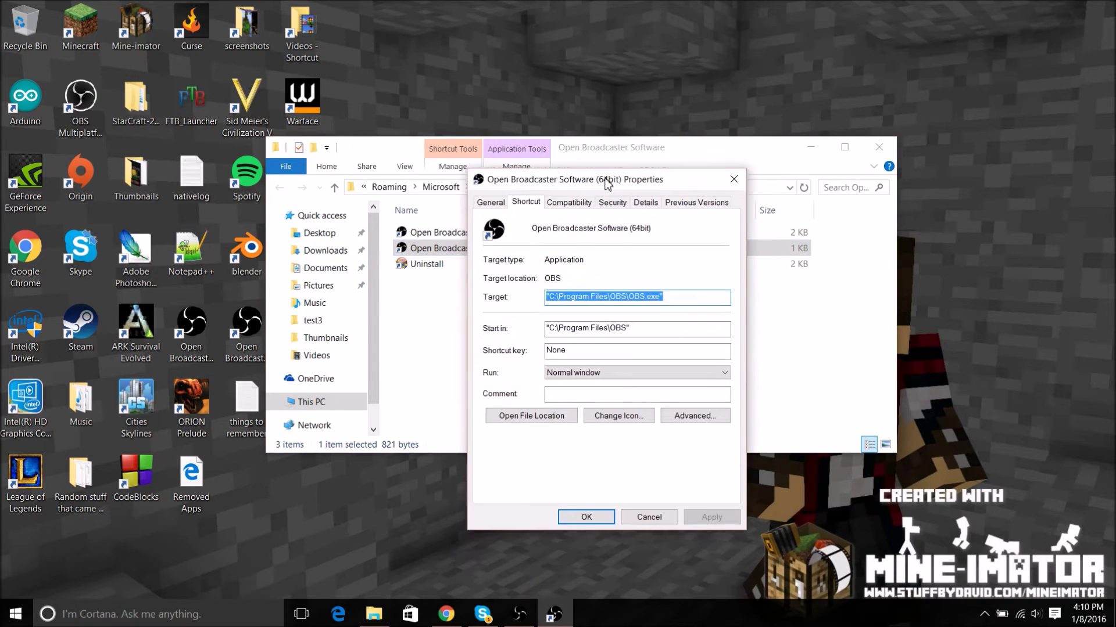
left_click(641, 264)
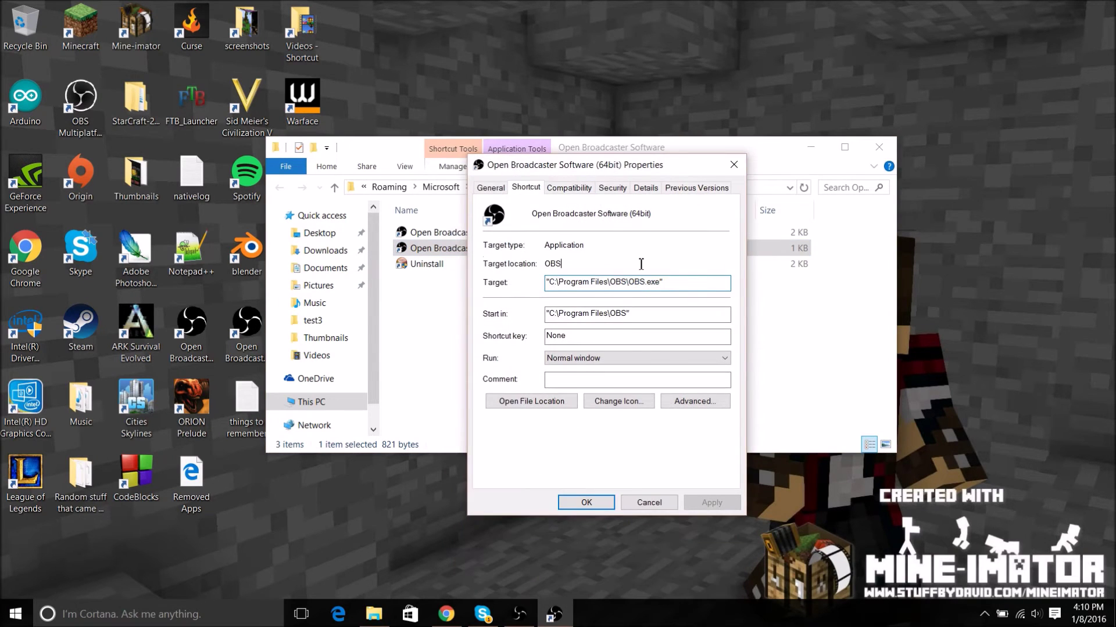
left_click(588, 189)
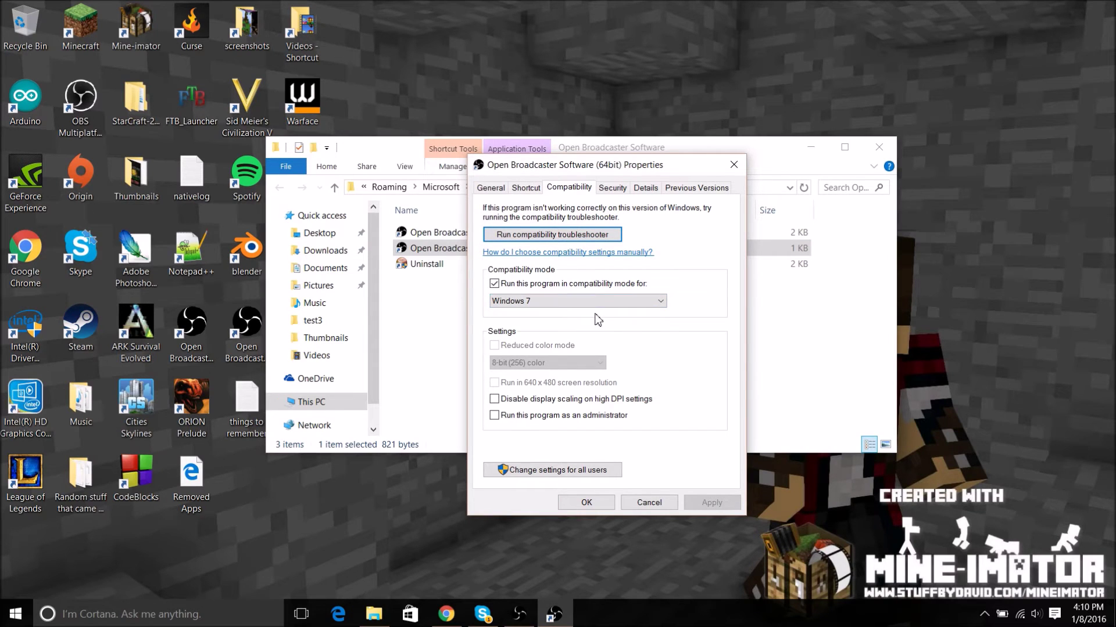
left_click(573, 301)
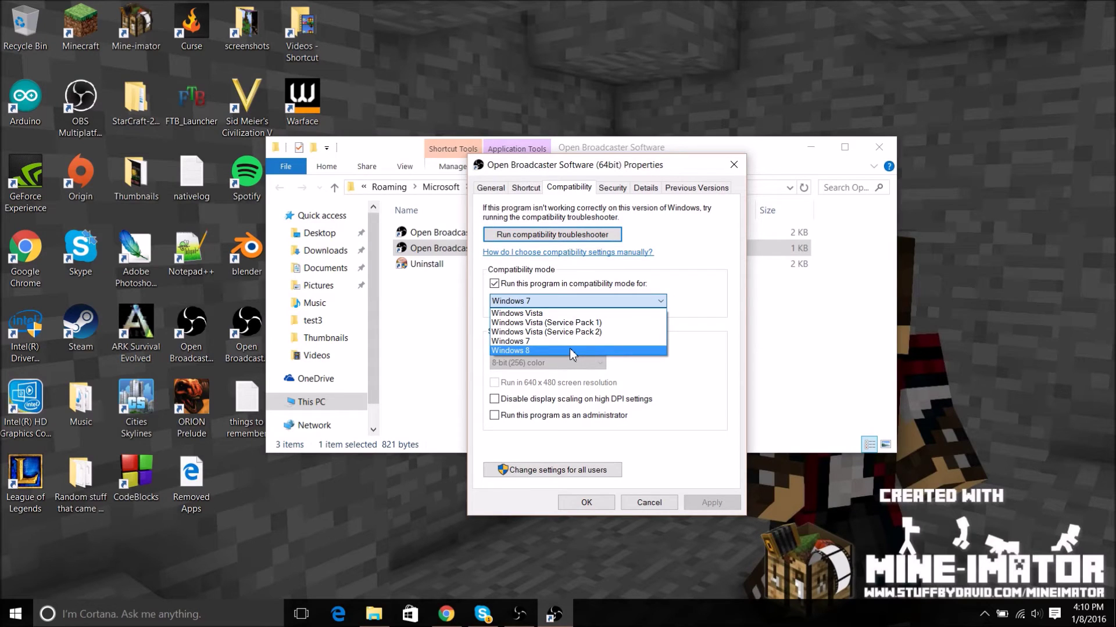
left_click(562, 342)
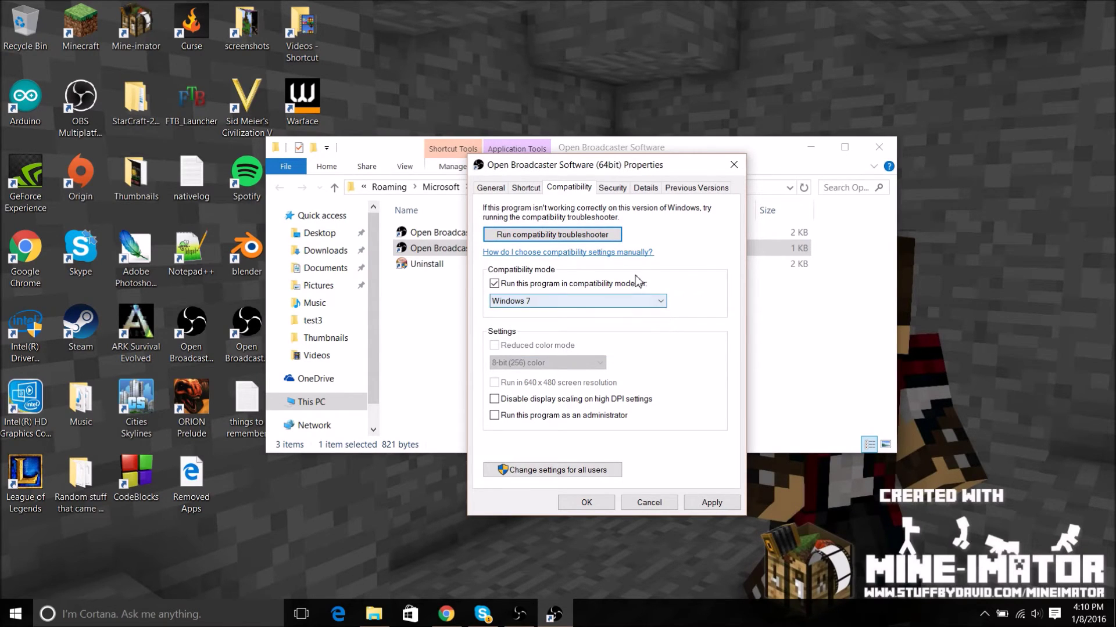
left_click(607, 502)
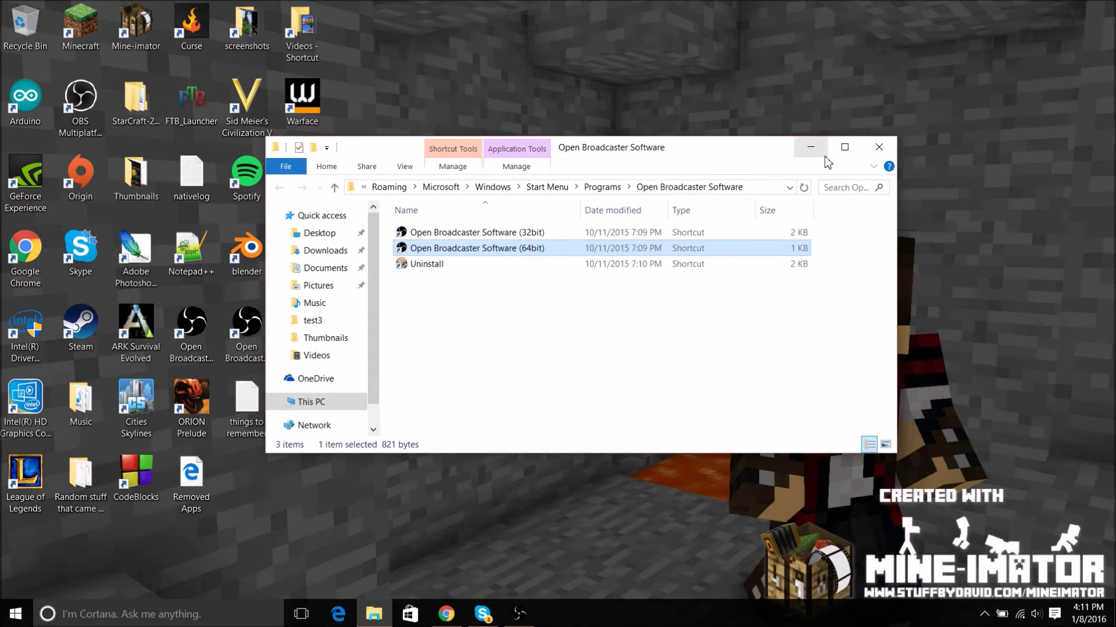
Try launching the 32-bit OBS shortcut, then close the Open Broadcaster Software folder window.
double_click(527, 235)
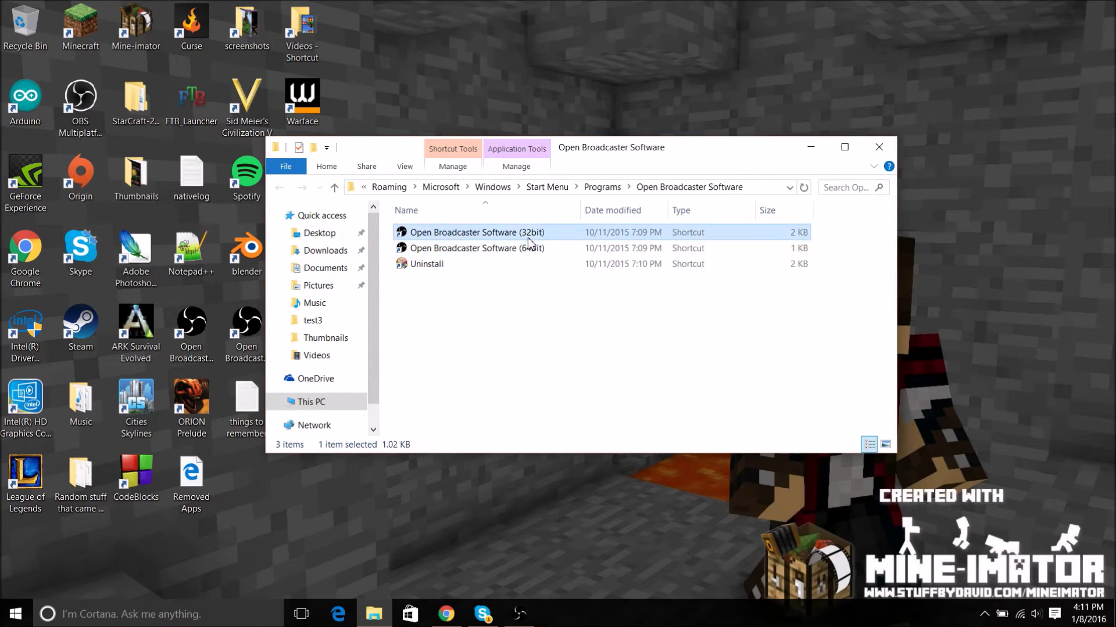
right_click(528, 237)
left_click(635, 299)
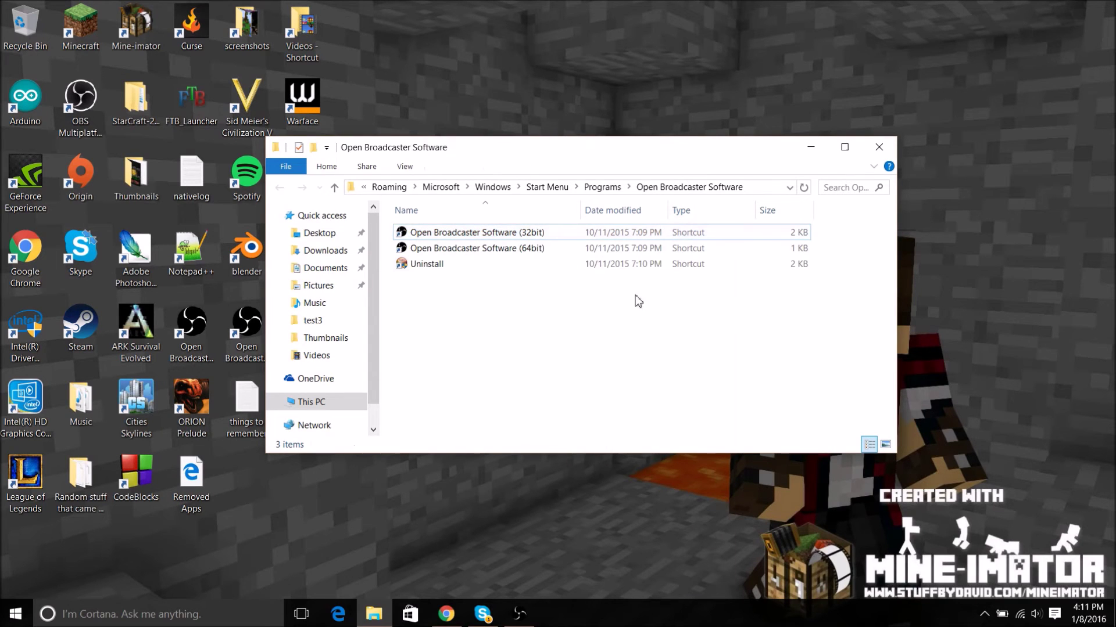
left_click(878, 148)
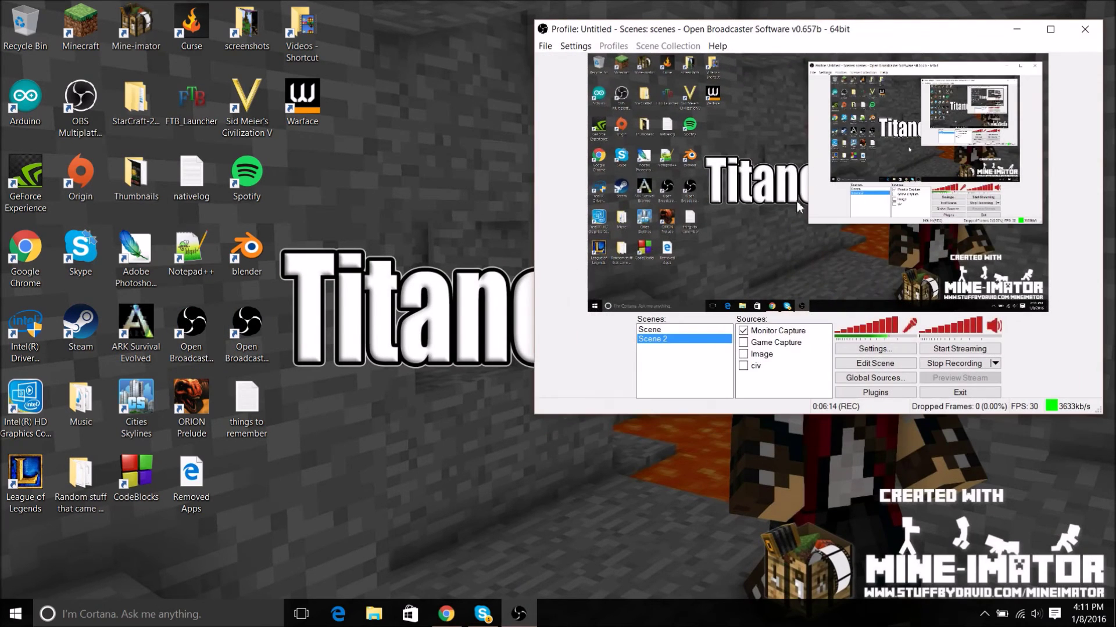
Relaunch OBS from its desktop shortcut and restore its window from the taskbar.
left_click(1016, 29)
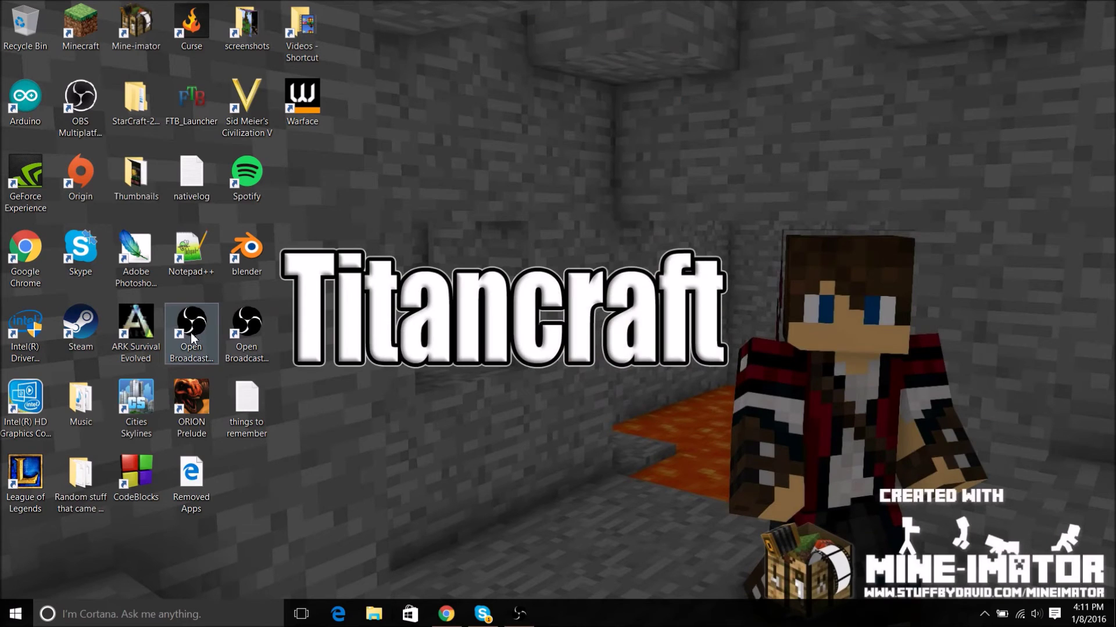
double_click(193, 336)
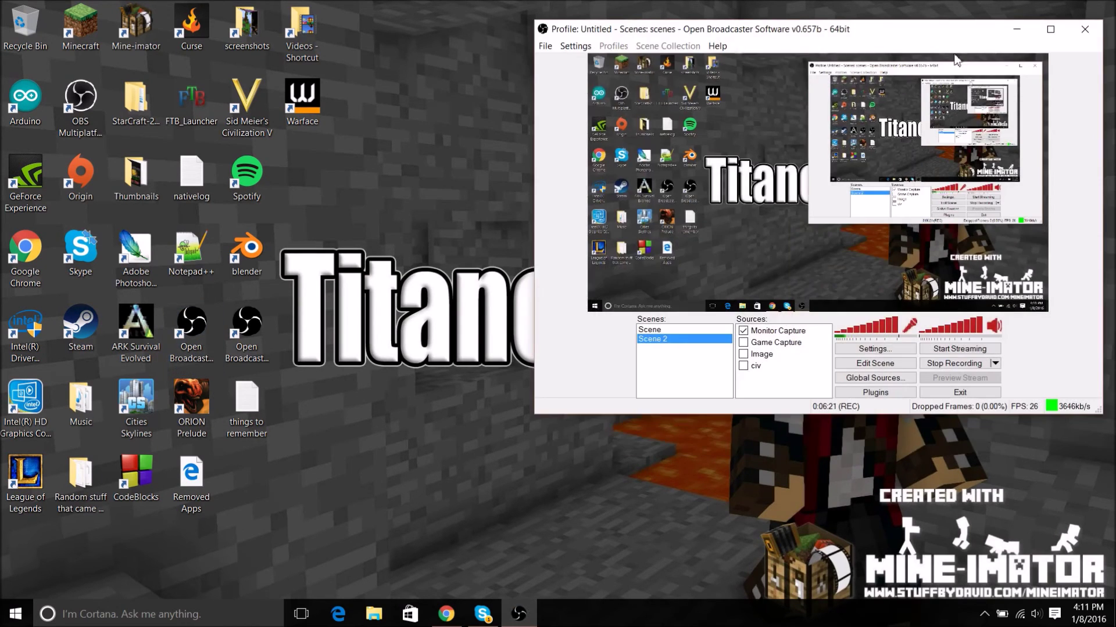
left_click_drag(1029, 33, 880, 46)
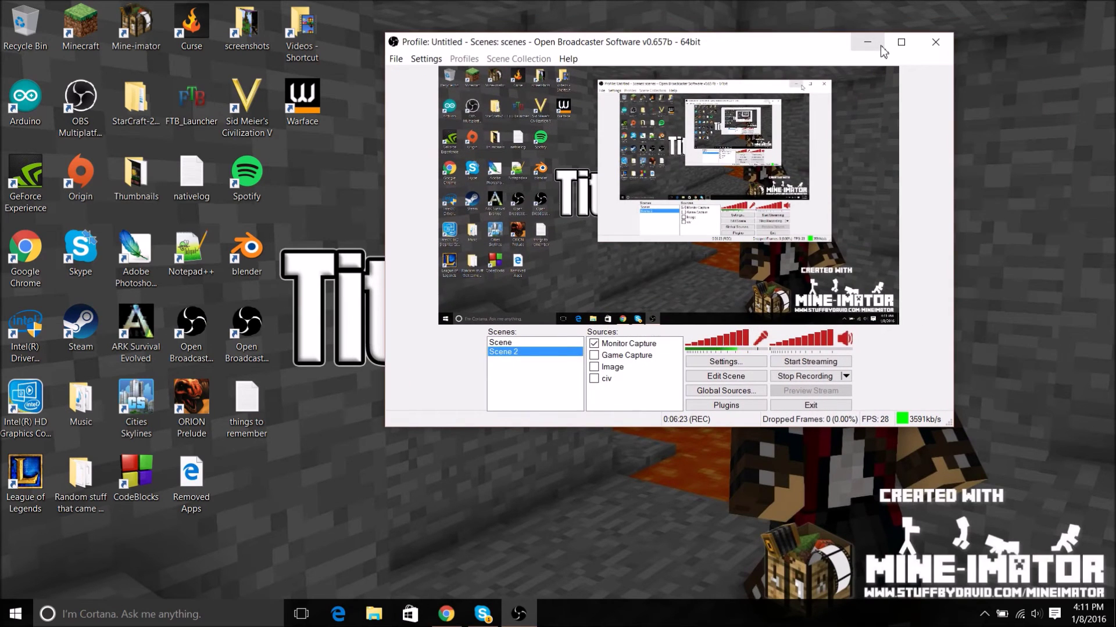
left_click(880, 46)
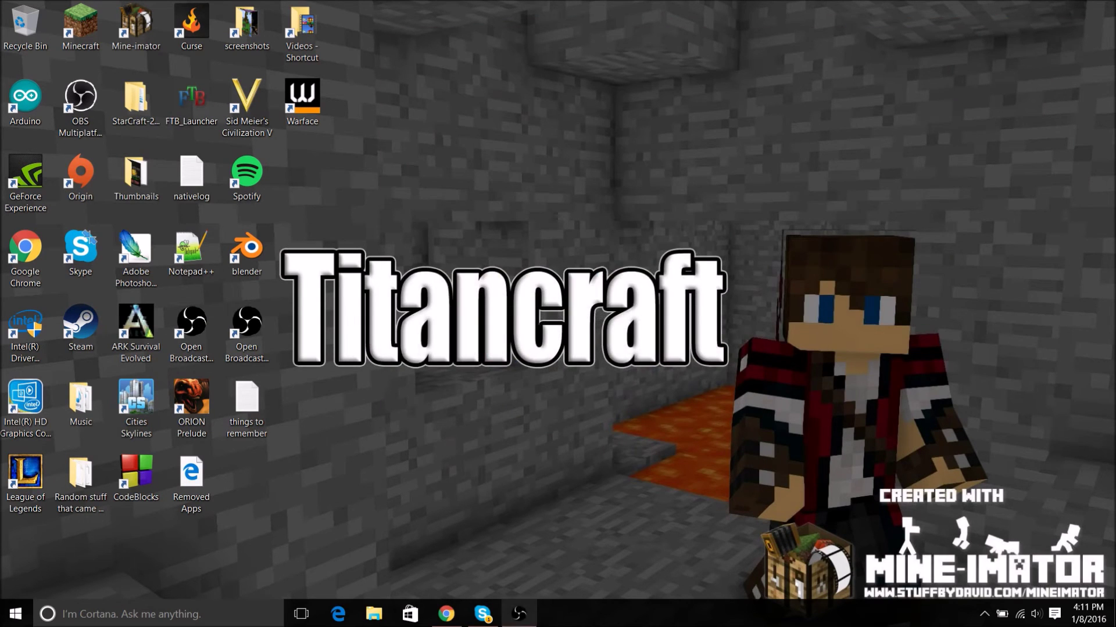
left_click(519, 615)
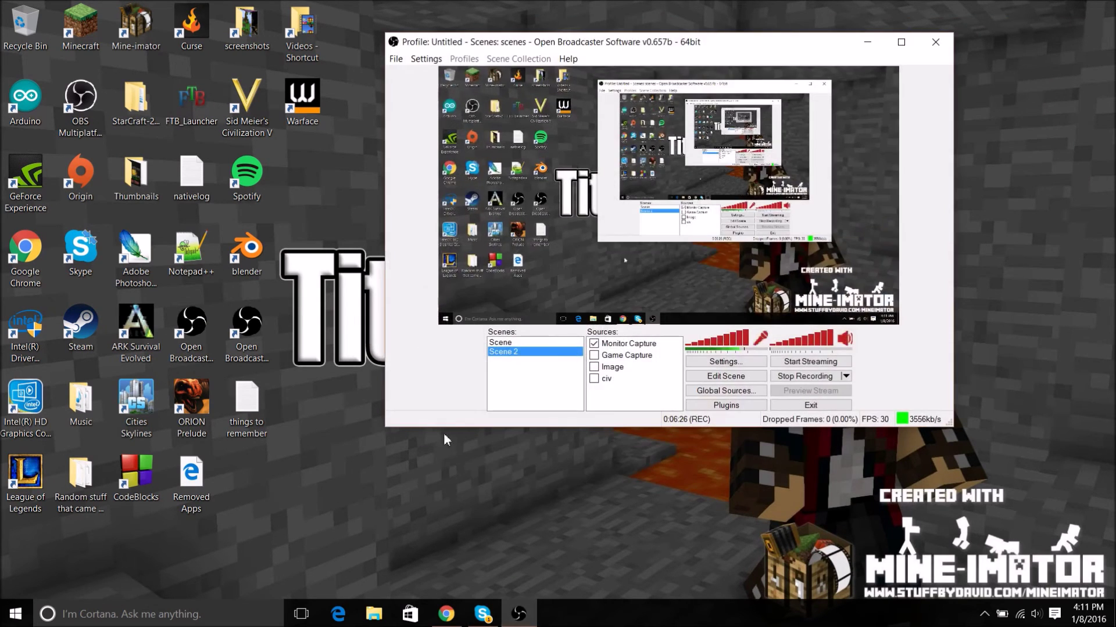
right_click(612, 398)
Add a Game Capture 2 source targeting Microsoft.Photos with Stretch image to screen ticked.
mouse_move(641, 401)
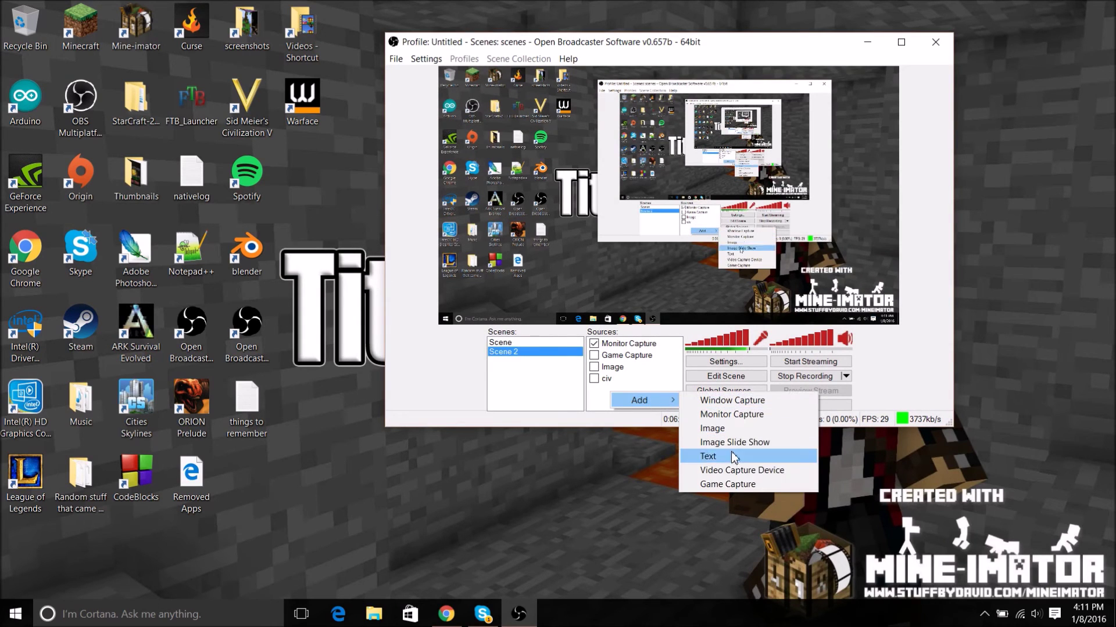
left_click(767, 486)
left_click(607, 318)
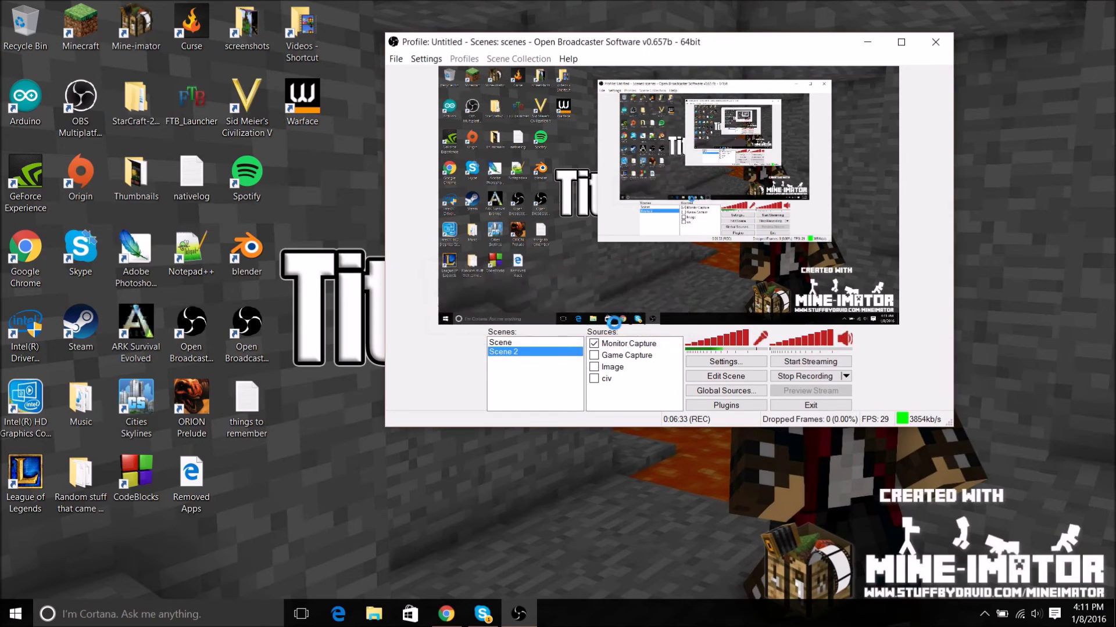
left_click_drag(666, 74, 459, 148)
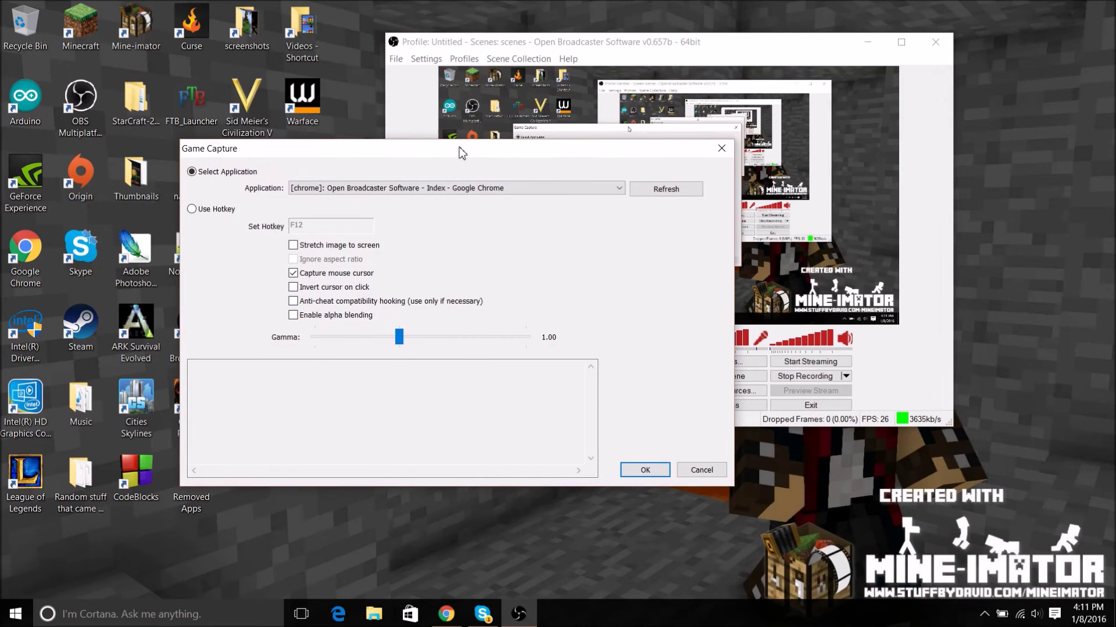
left_click(458, 194)
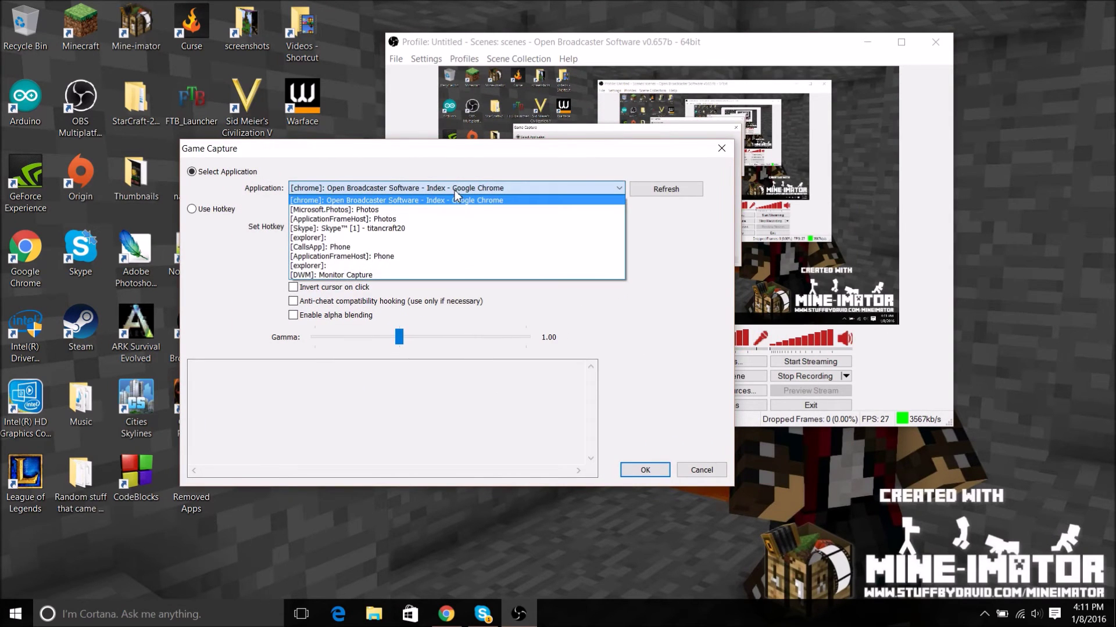
left_click(420, 209)
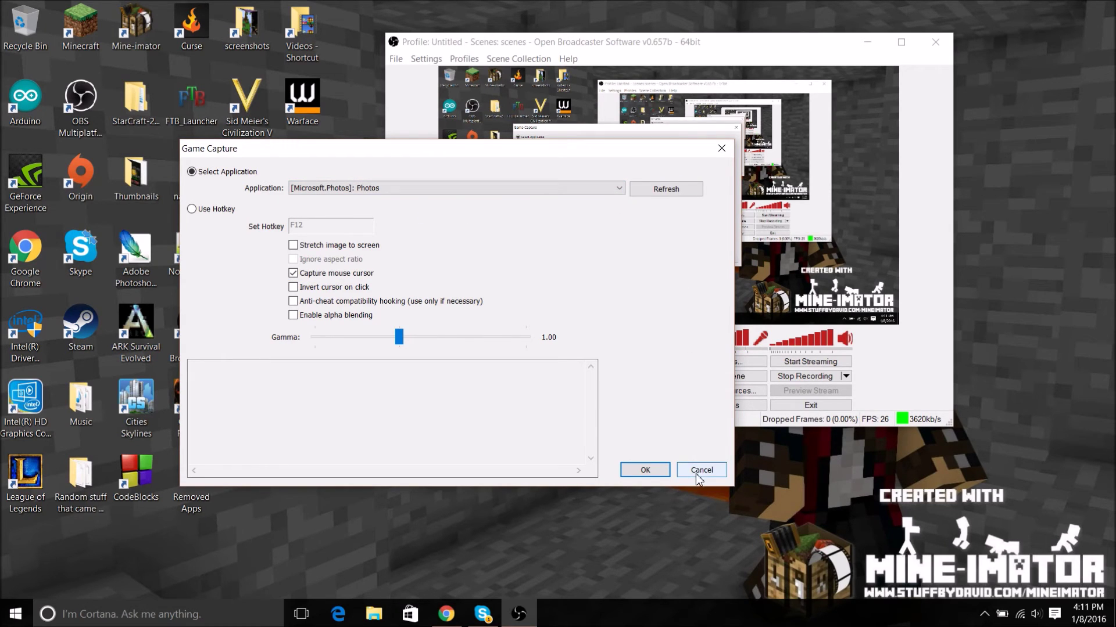
left_click(293, 246)
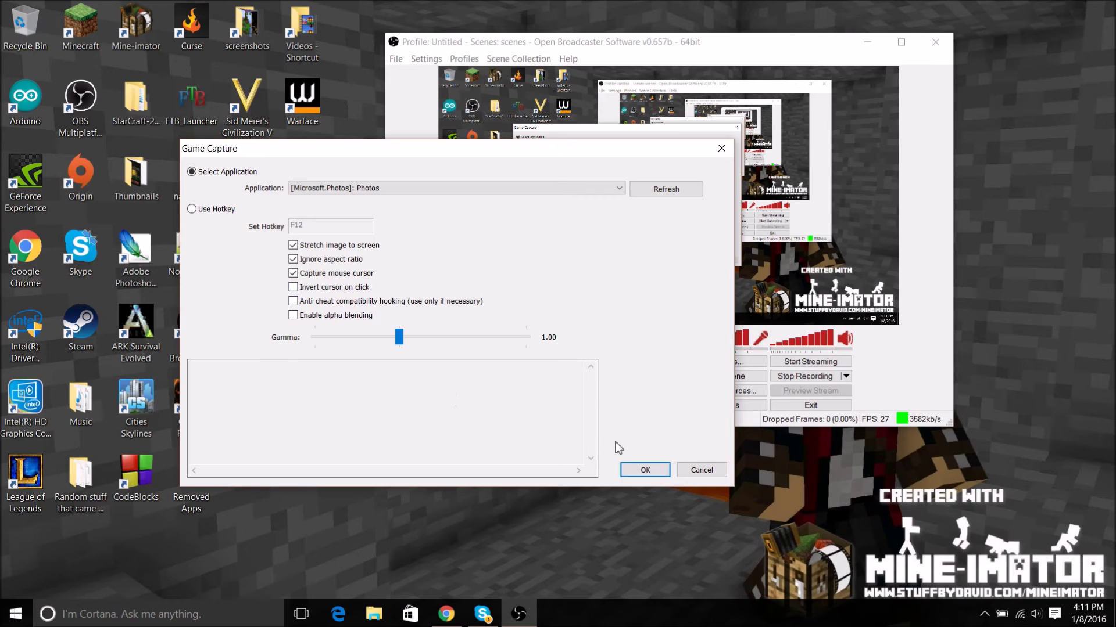
left_click(668, 473)
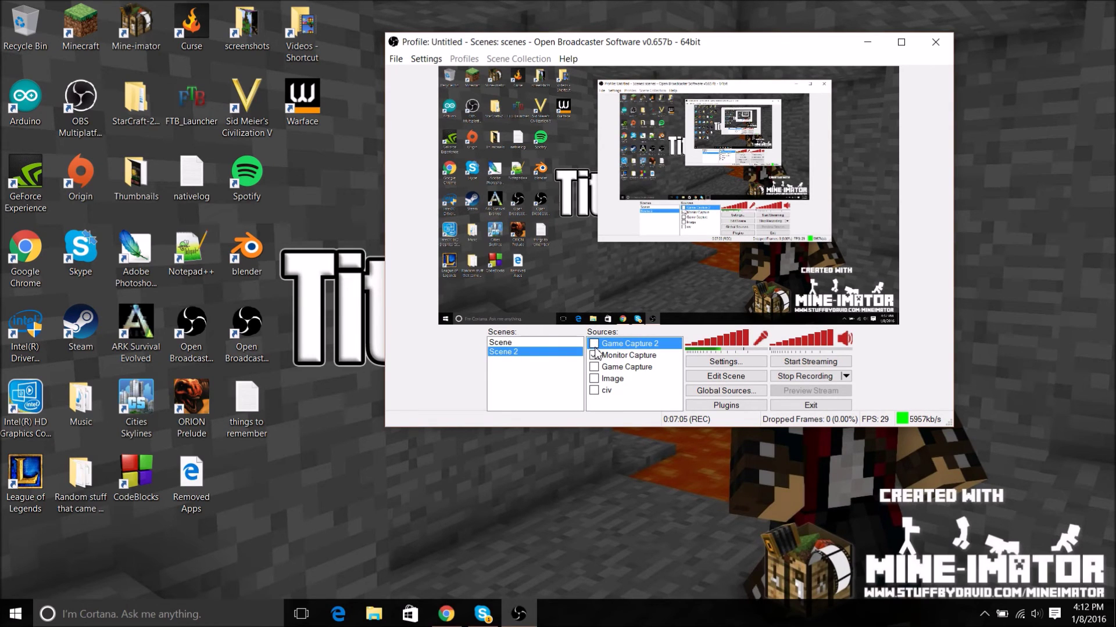
Tick Game Capture 2, minimize and restore OBS, then bring up that source's actions.
left_click(594, 344)
left_click(881, 45)
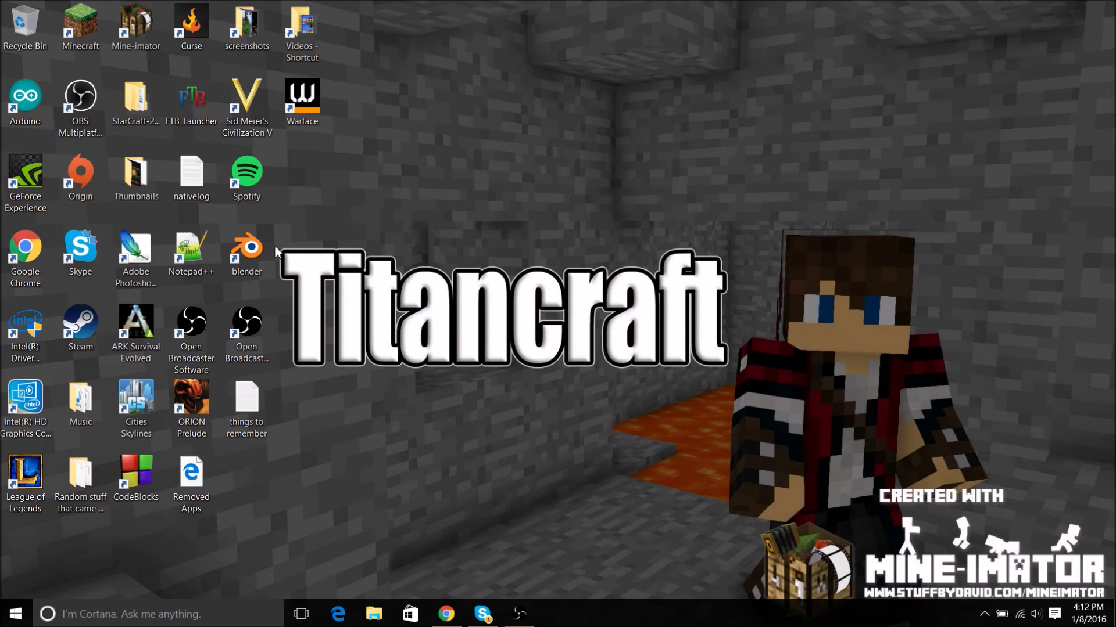
left_click_drag(274, 244, 737, 386)
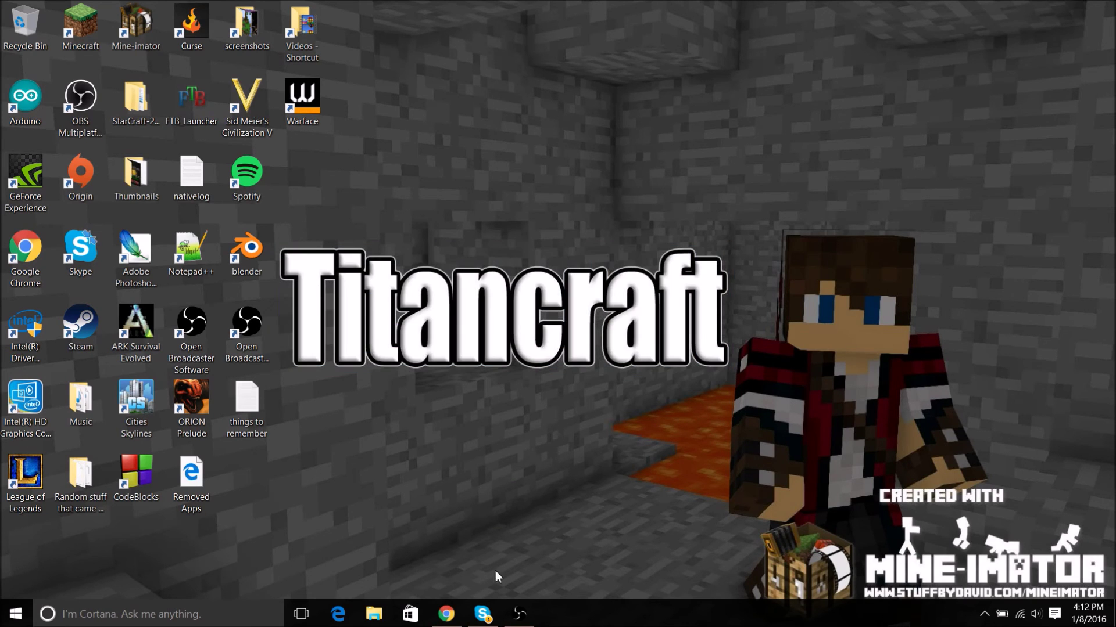
left_click(518, 613)
right_click(611, 344)
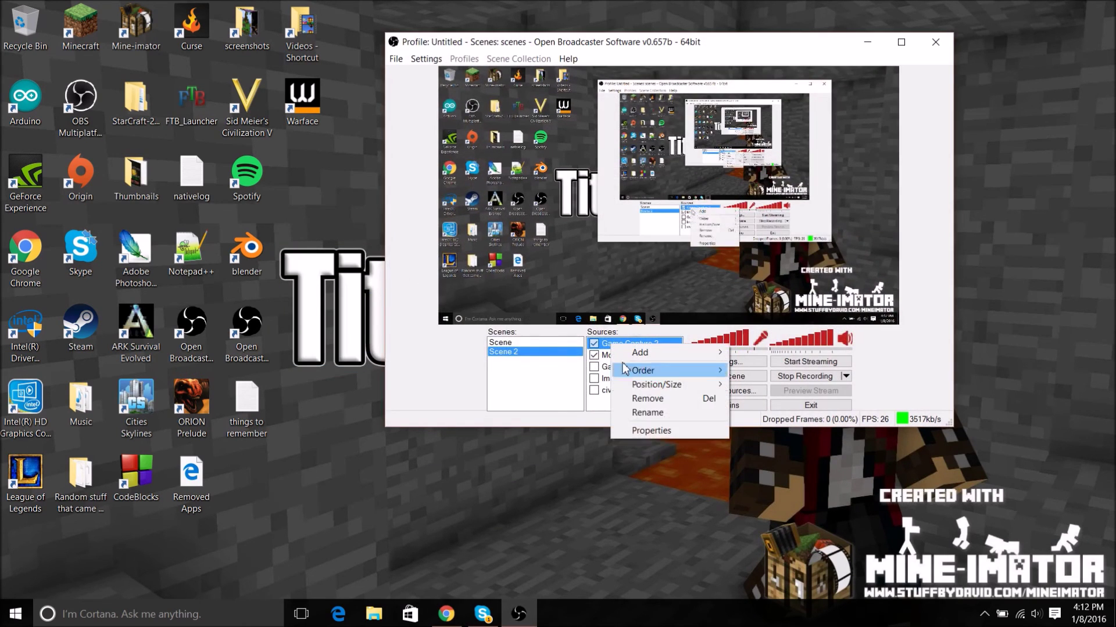
Open Game Capture 2's properties and launch Minecraft from its desktop shortcut.
left_click(672, 430)
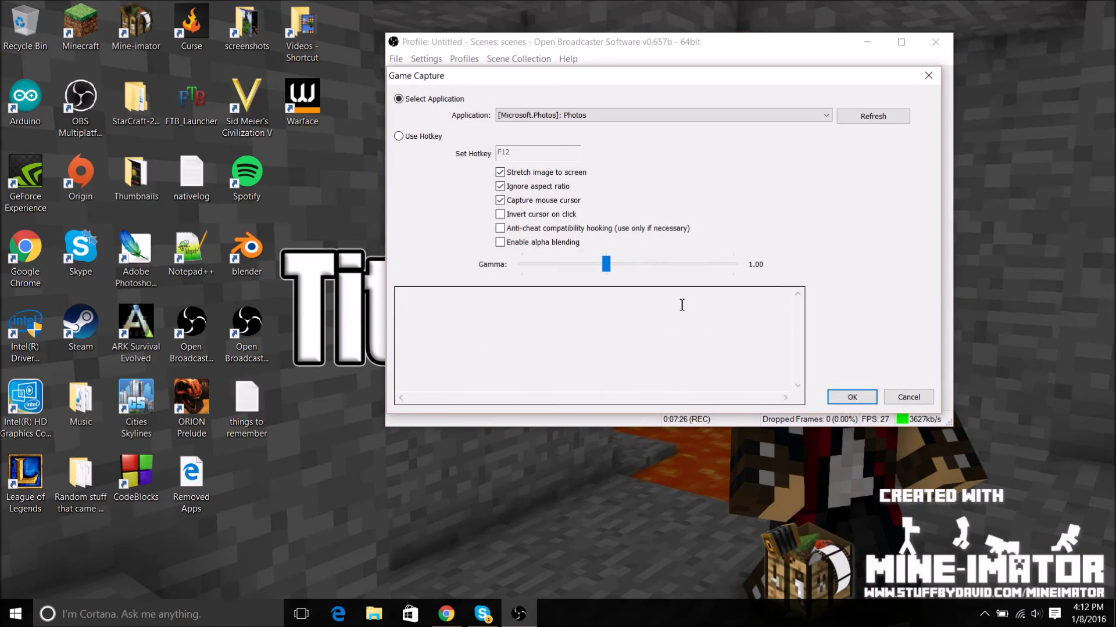
left_click(642, 115)
double_click(80, 26)
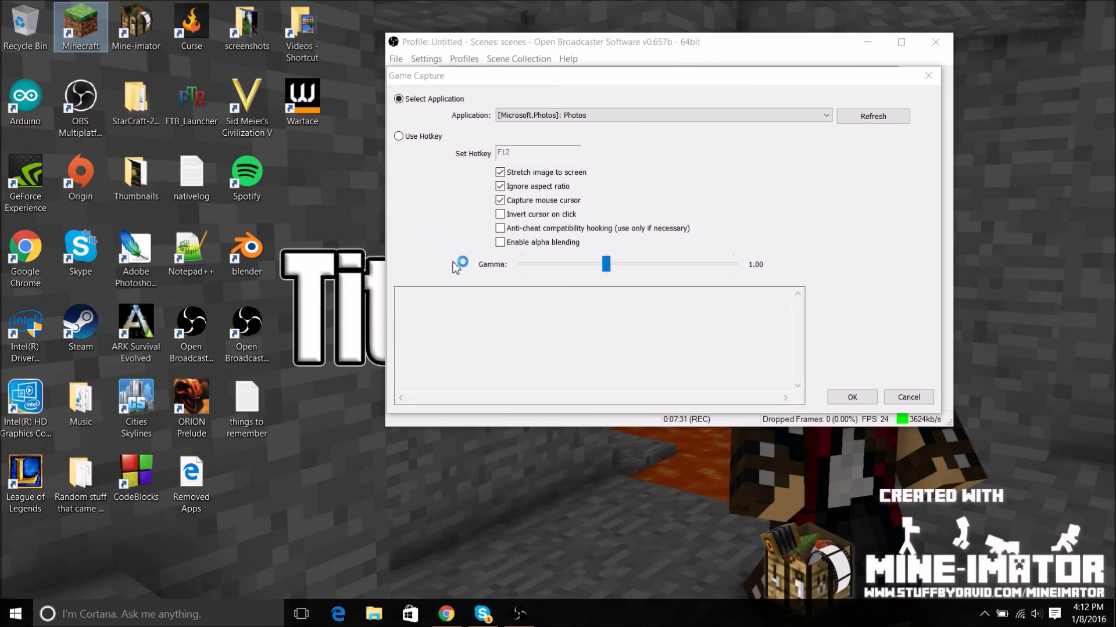
left_click(753, 82)
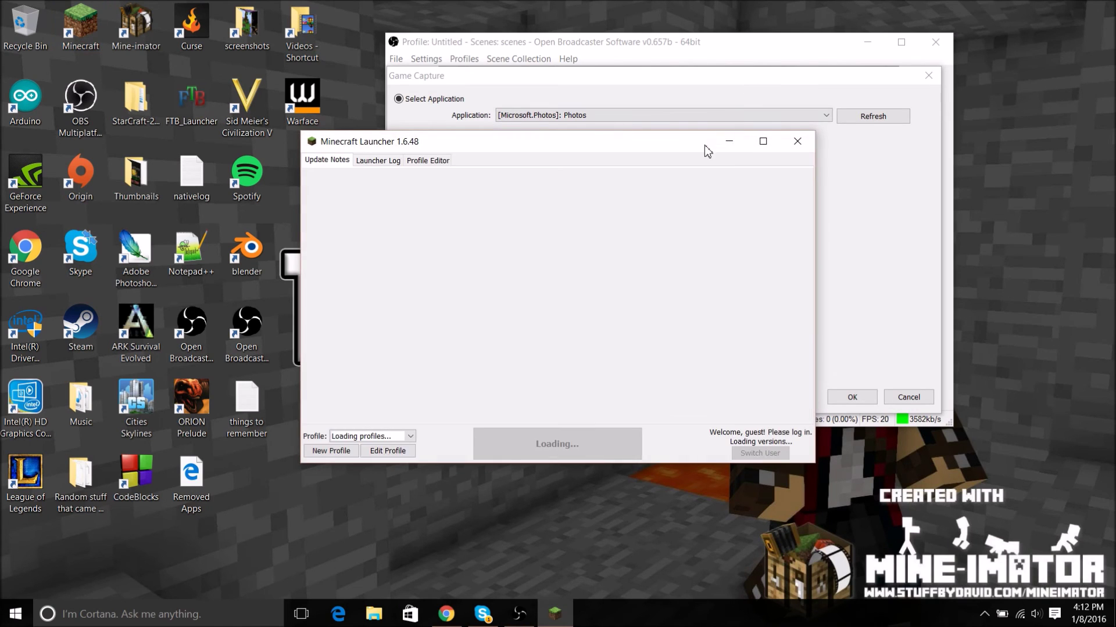
left_click_drag(704, 149, 497, 200)
left_click(602, 111)
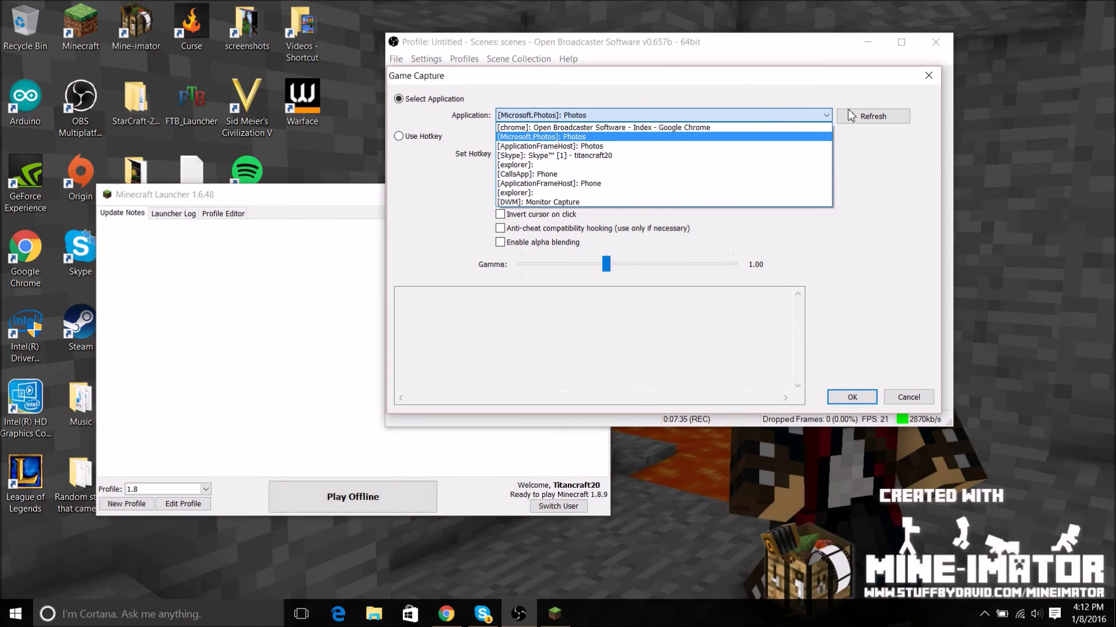
Refresh the application list and set the capture target to Minecraft Launcher 1.6.48.
left_click(872, 116)
left_click(800, 115)
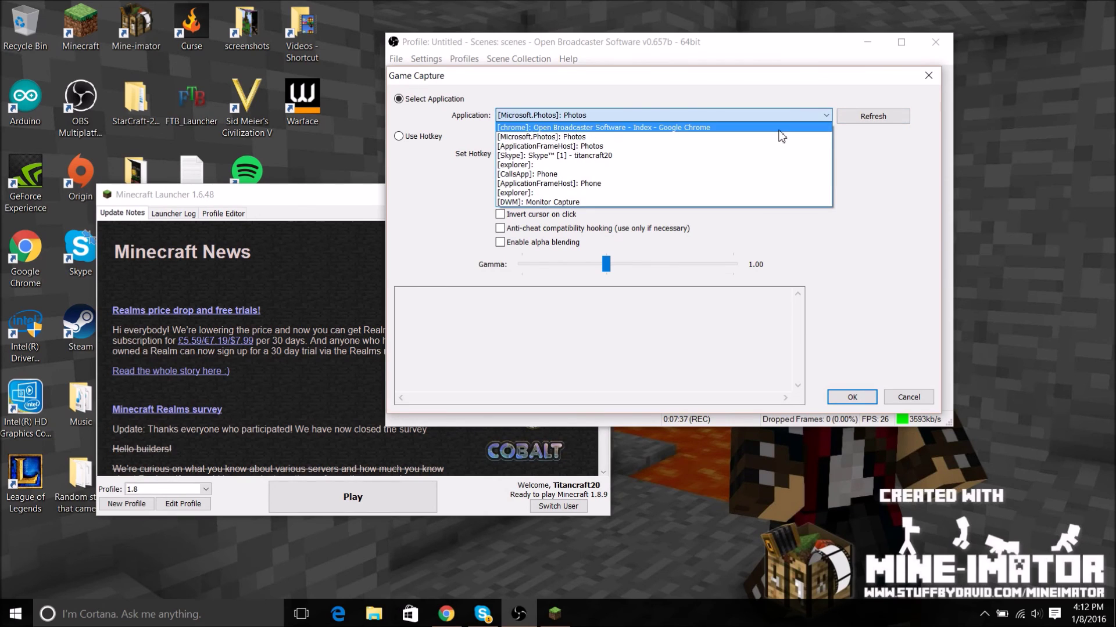
left_click(859, 153)
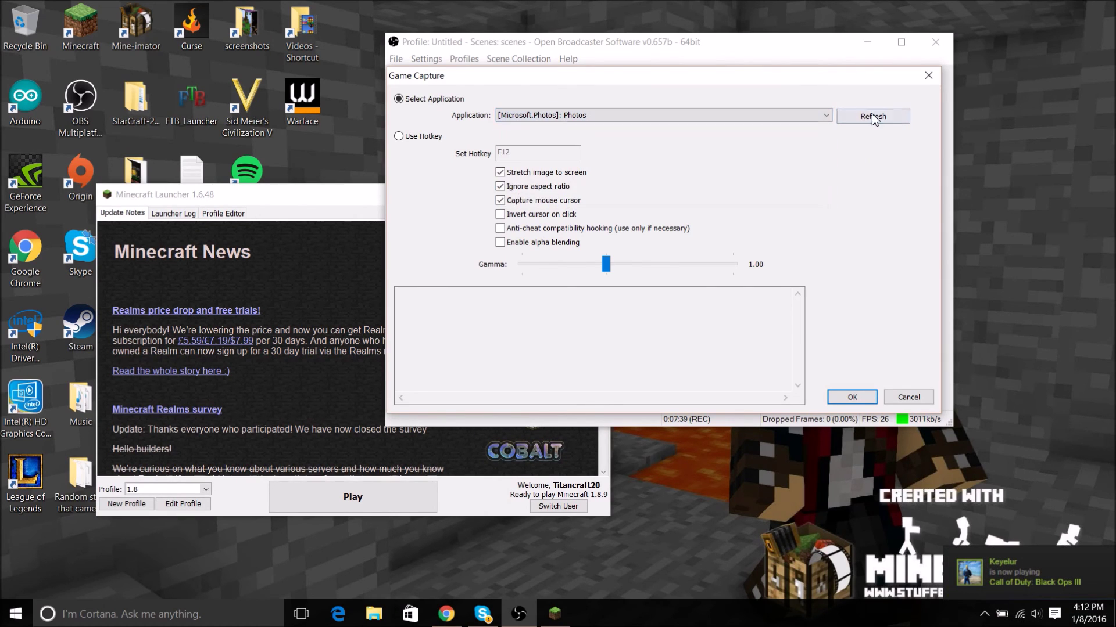
left_click(800, 119)
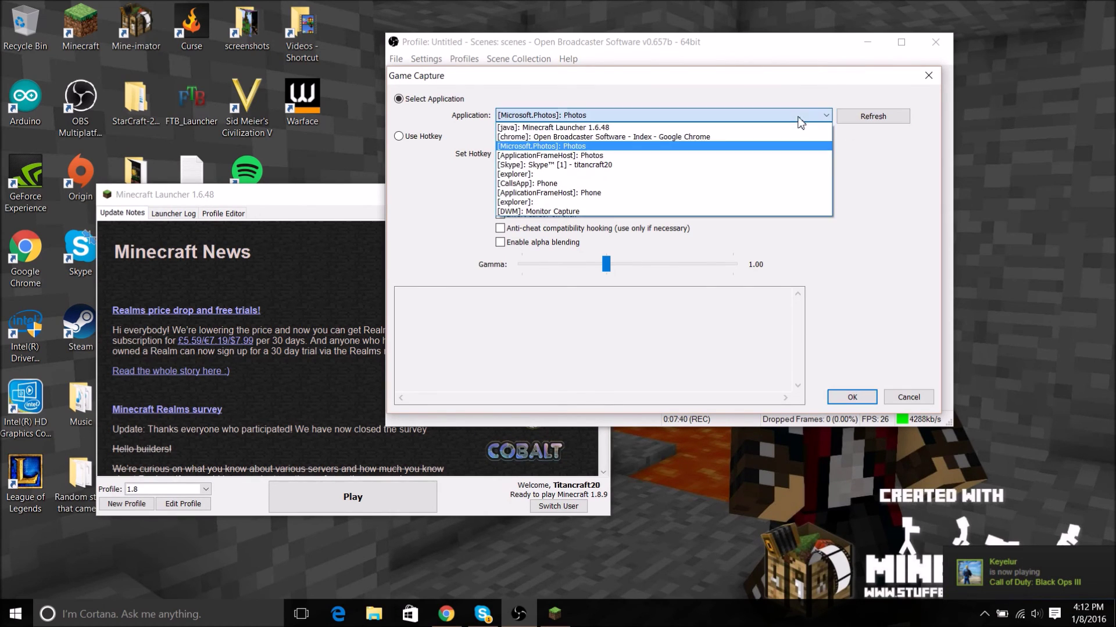
left_click(767, 128)
left_click(851, 397)
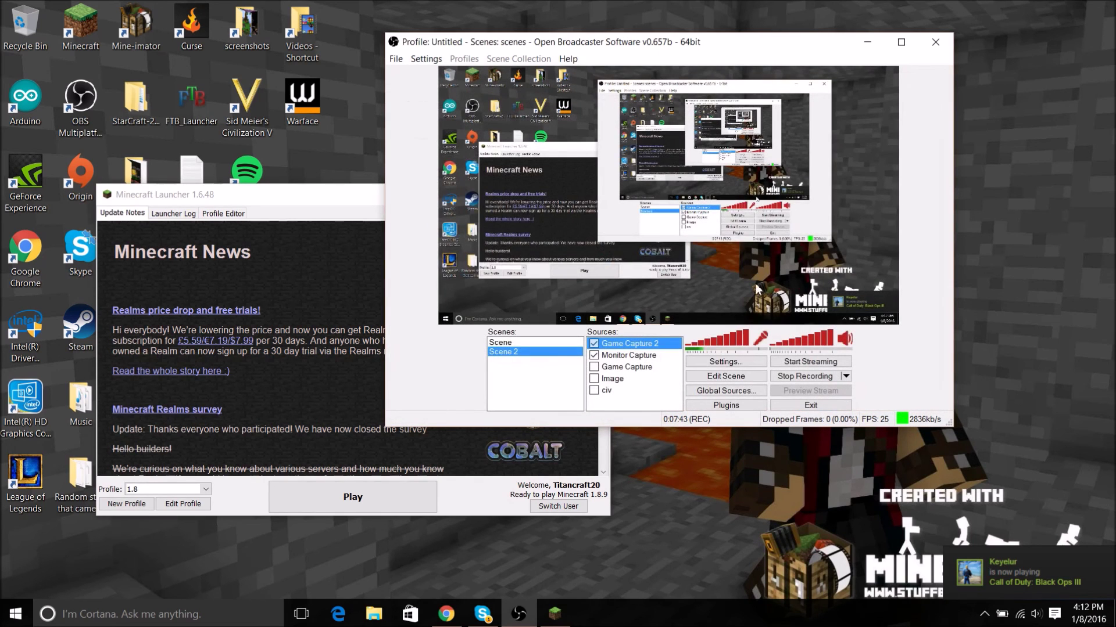
Close the Minecraft Launcher window and untick the Game Capture 2 source.
left_click(311, 200)
left_click_drag(311, 200, 292, 218)
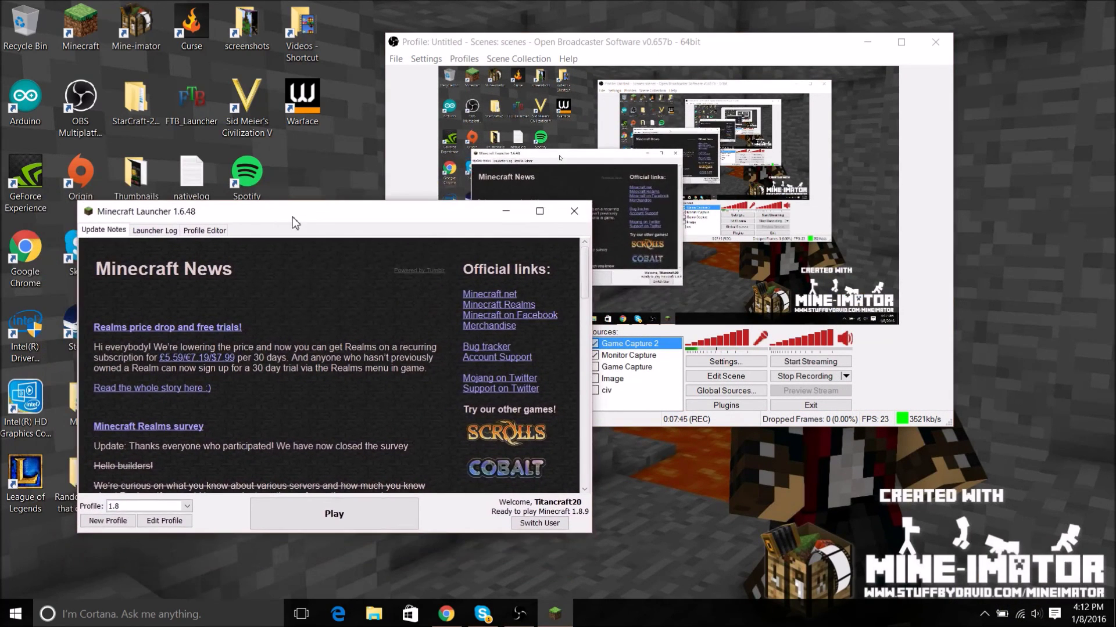
left_click(572, 213)
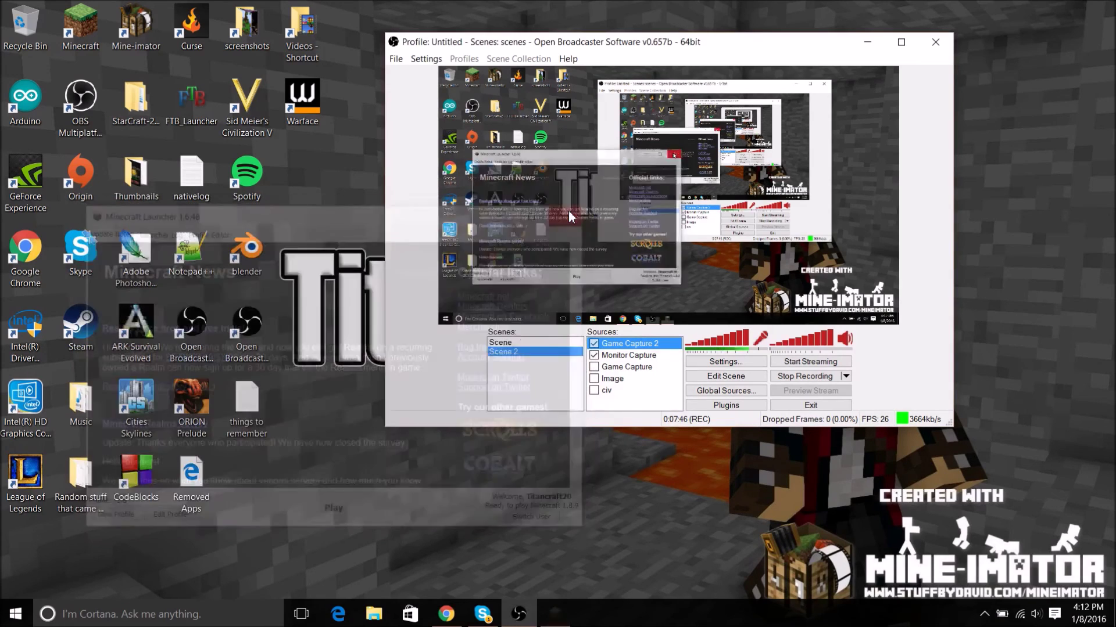
left_click(594, 344)
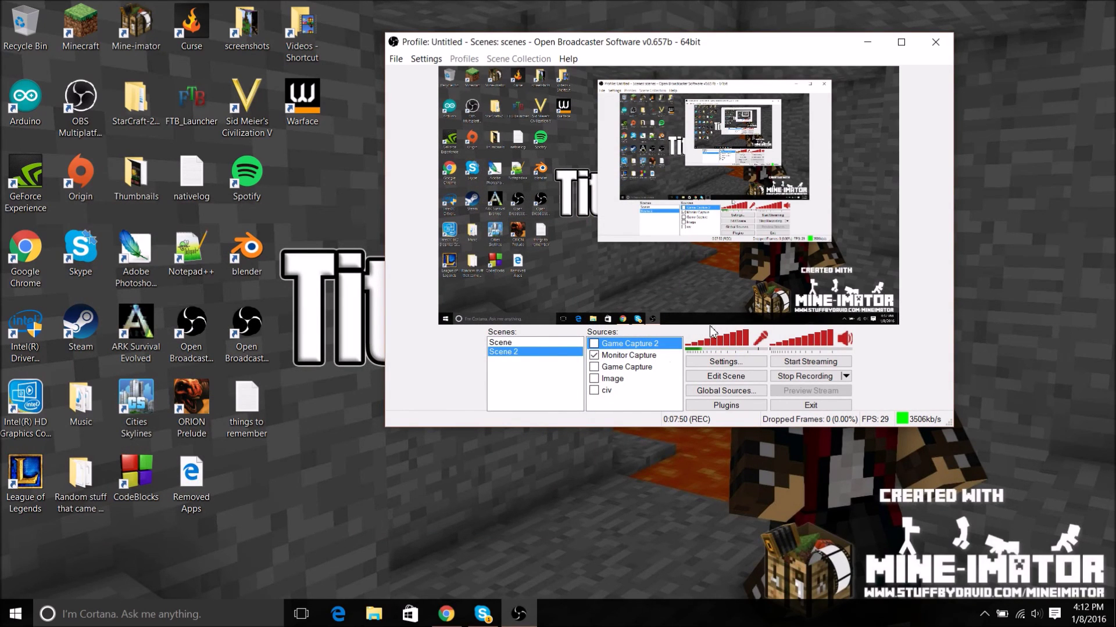
Remove Game Capture 2, minimize OBS, and drag the OBS Multiplatform icon beside the Titancraft logo.
right_click(636, 346)
left_click(688, 401)
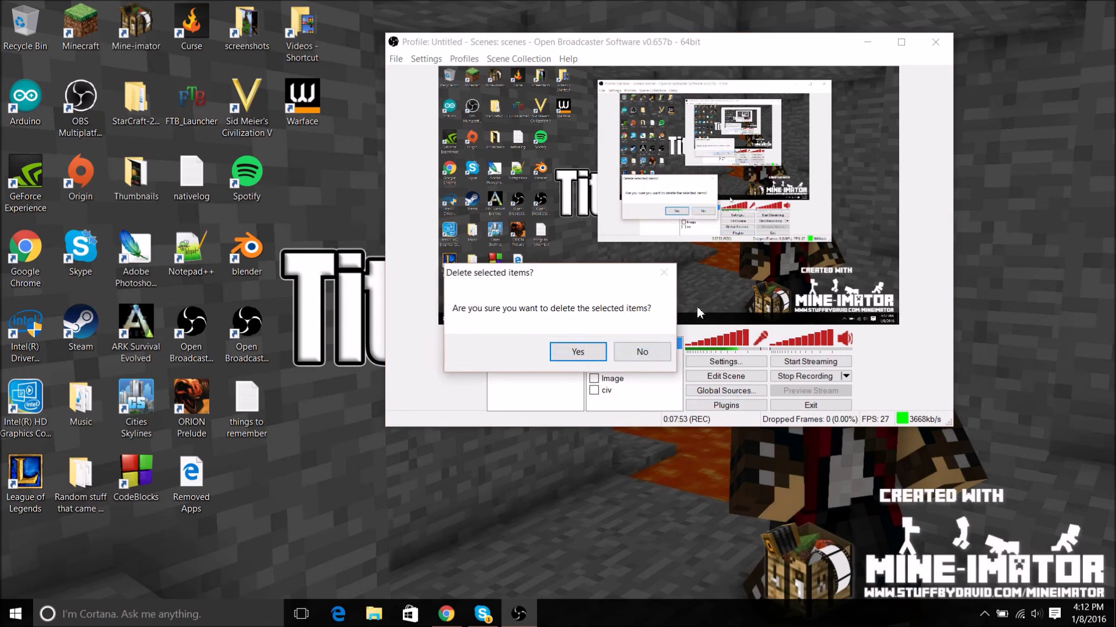
left_click(572, 352)
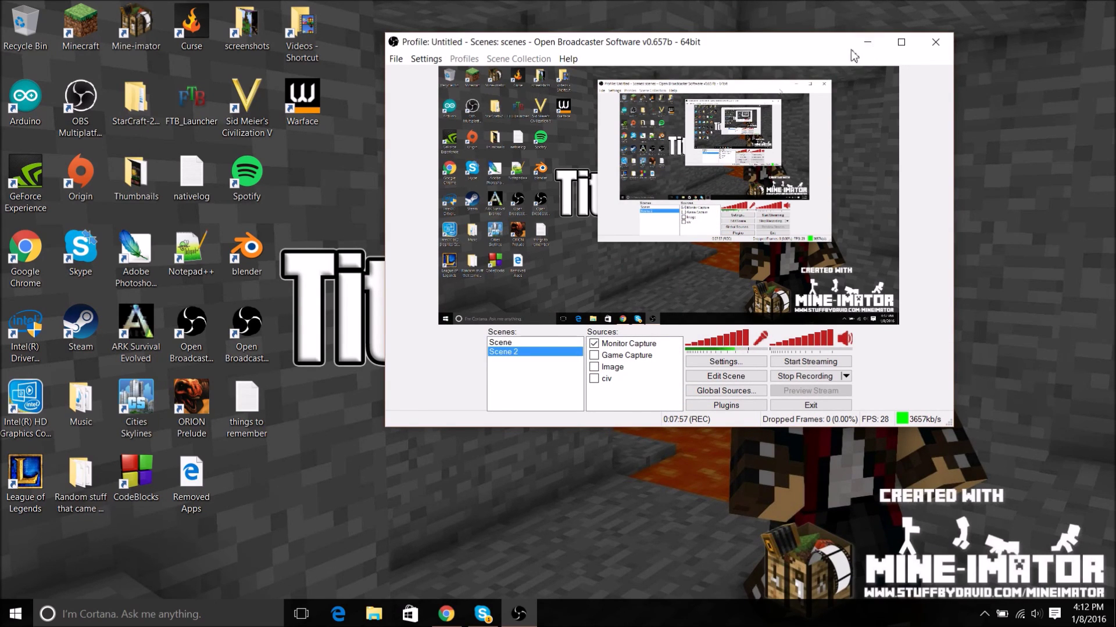
left_click(868, 42)
left_click_drag(87, 101, 299, 342)
Return the OBS Multiplatform shortcut to its second-row slot below Arduino.
left_click(446, 342)
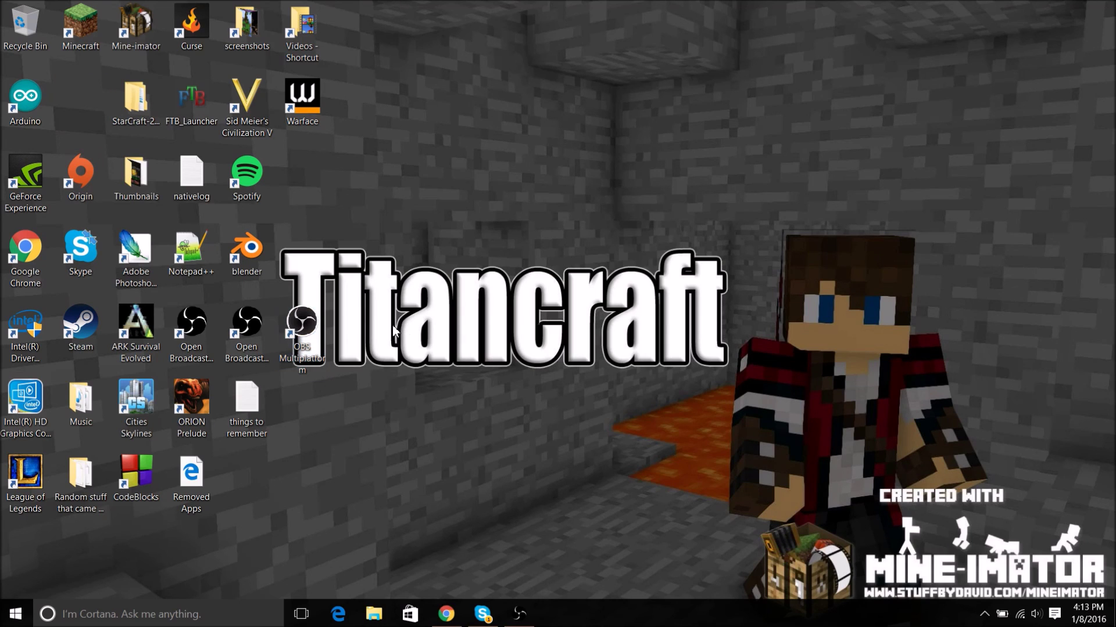
left_click_drag(302, 325, 80, 110)
left_click(362, 256)
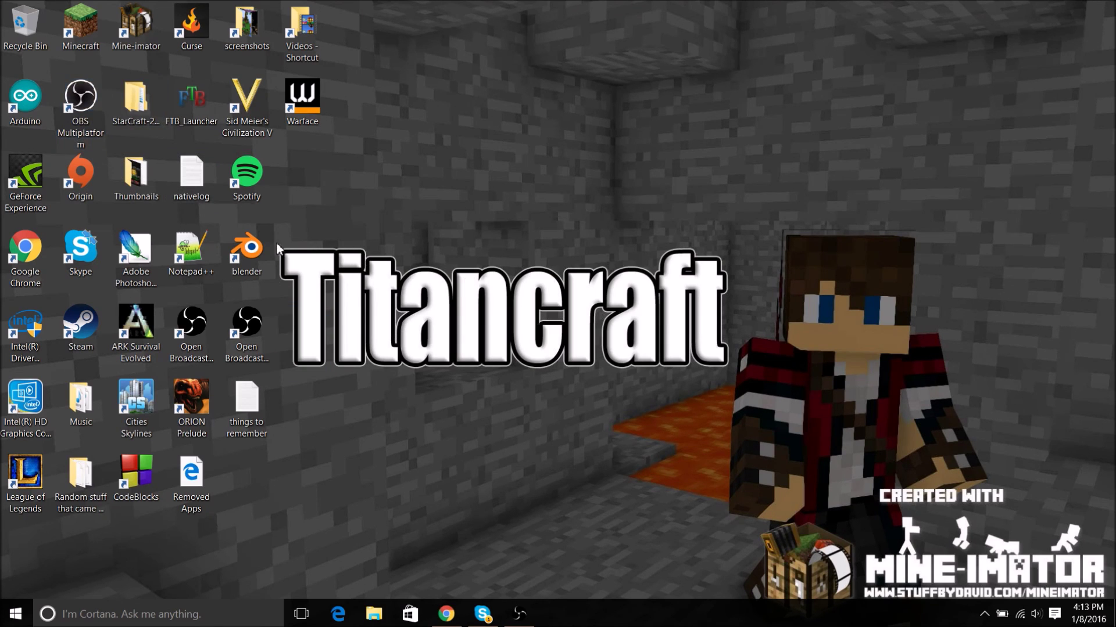
left_click_drag(276, 242, 731, 372)
left_click_drag(734, 370, 980, 506)
left_click_drag(728, 344, 996, 511)
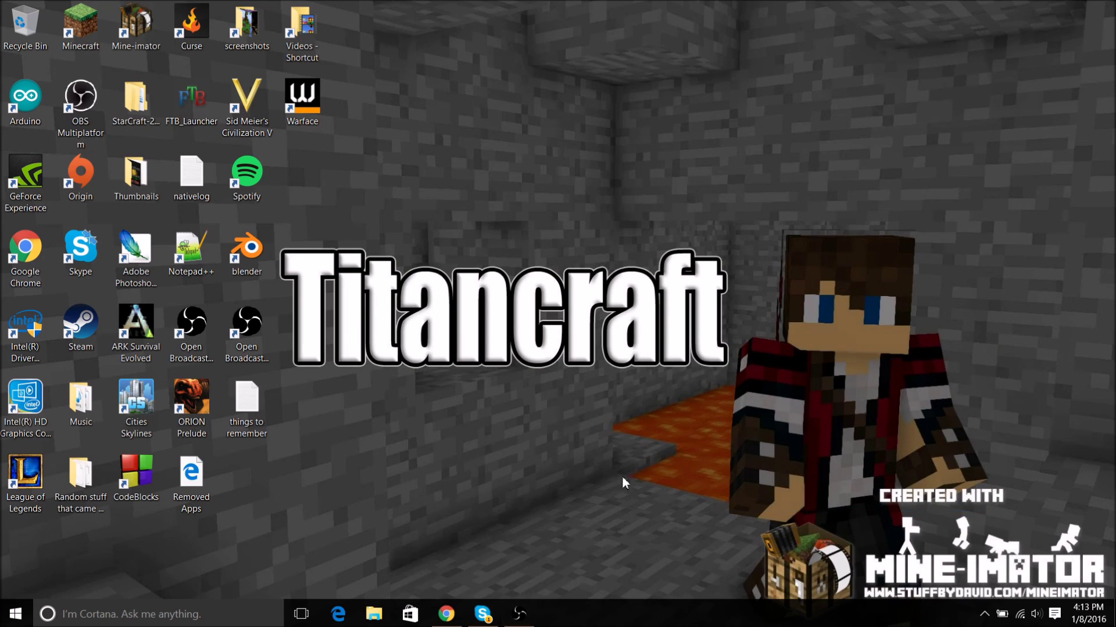